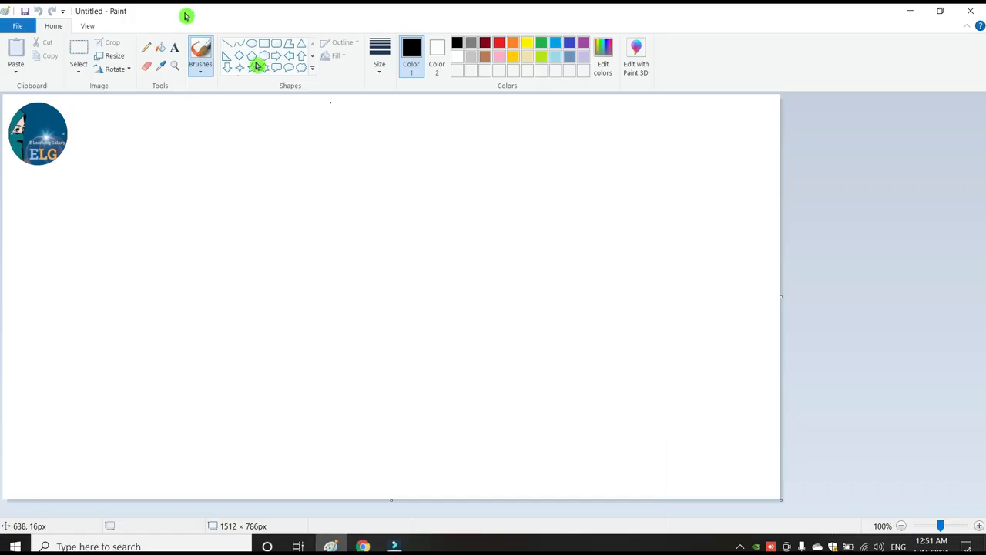
Paint a cyan band (red 0, green 255, blue 255) across the bottom quarter of the canvas with a thick brush.
click(381, 70)
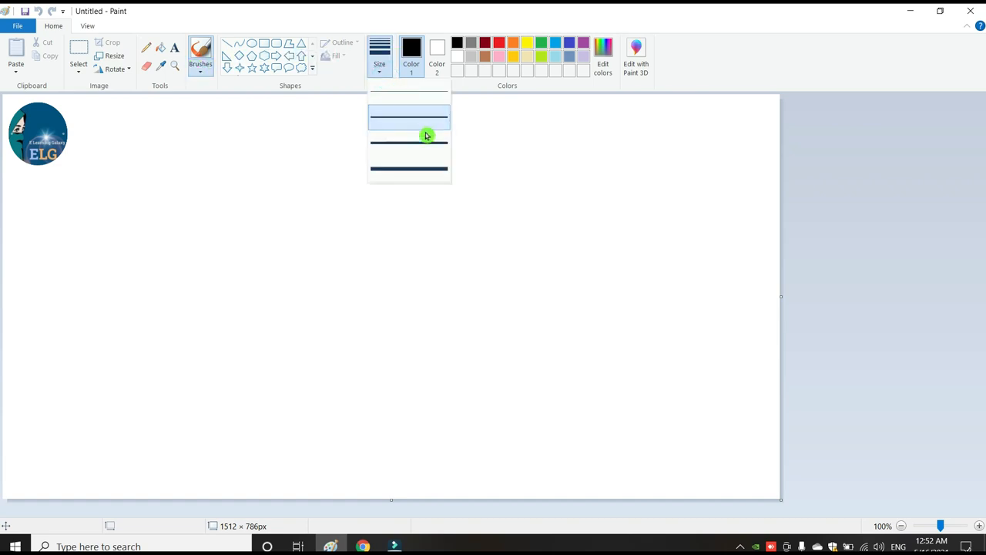
click(441, 176)
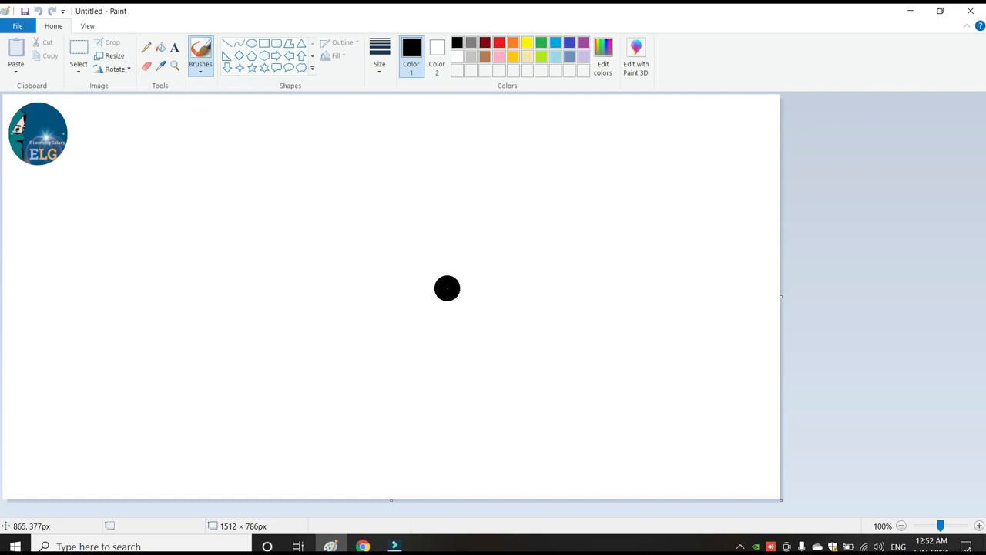
click(604, 62)
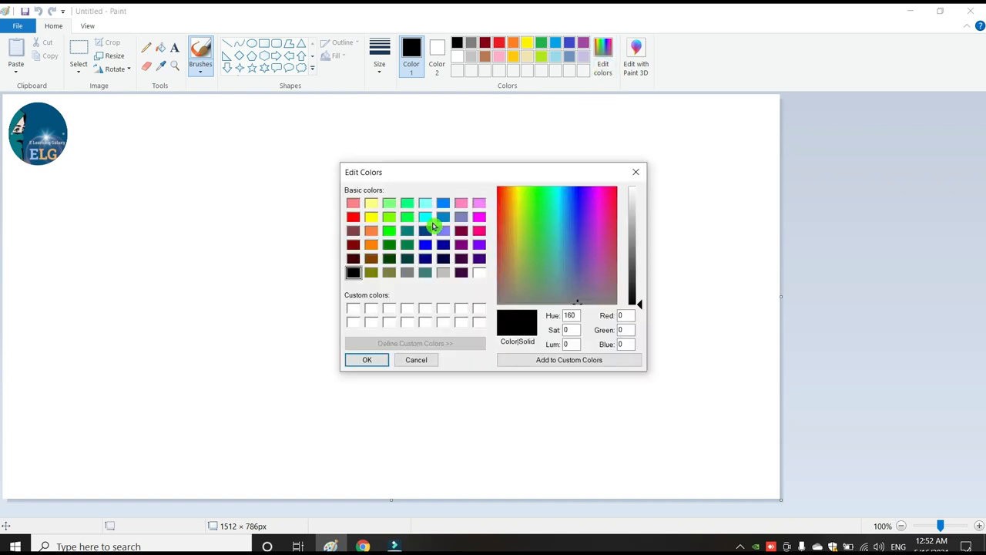
click(425, 216)
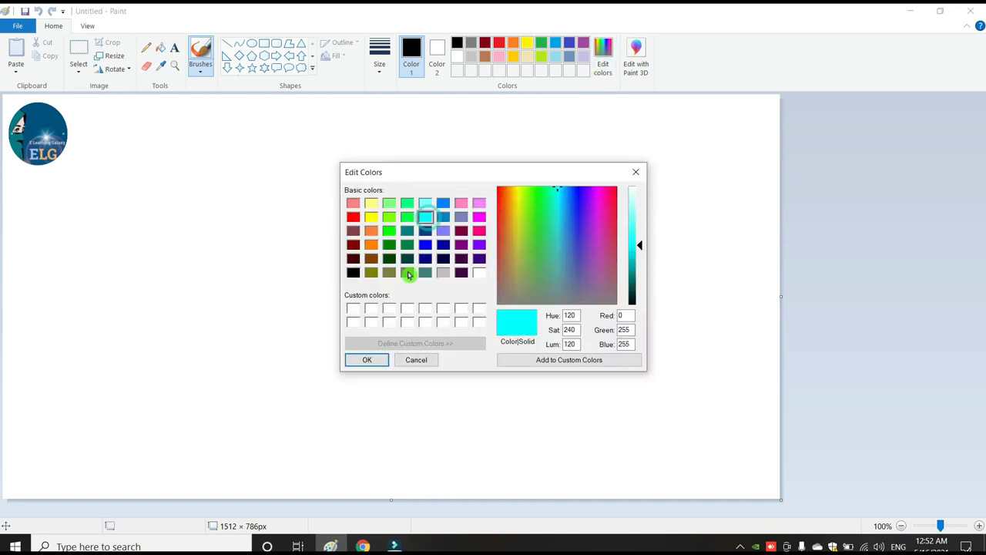
click(367, 360)
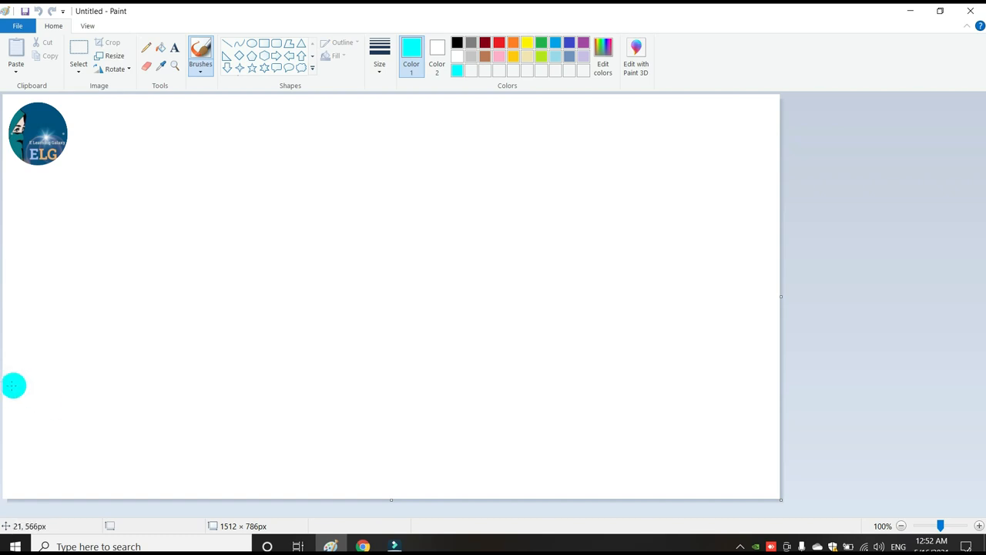
mouse_move(17, 385)
mouse_down()
mouse_move(97, 403)
mouse_move(347, 410)
mouse_move(779, 402)
mouse_move(67, 521)
mouse_move(352, 481)
mouse_move(763, 497)
mouse_move(746, 490)
mouse_move(713, 429)
mouse_move(23, 443)
mouse_move(81, 435)
mouse_move(59, 429)
mouse_move(245, 420)
mouse_move(329, 467)
mouse_move(512, 426)
mouse_move(509, 413)
mouse_up()
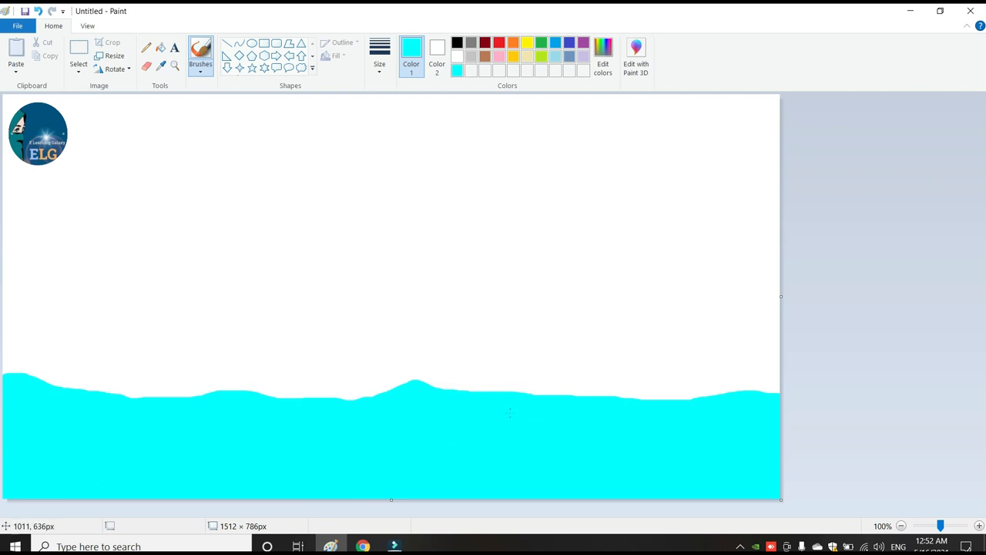
Paint a medium-blue band above the cyan and an indigo band above that, each spanning the full canvas width.
click(560, 48)
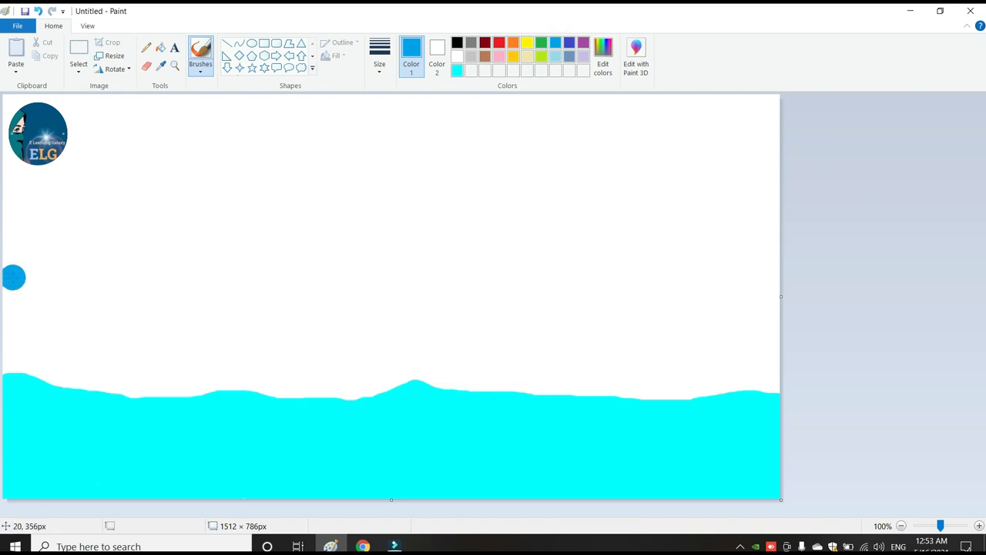
mouse_move(7, 273)
mouse_down()
mouse_move(341, 303)
mouse_move(776, 299)
mouse_move(784, 369)
mouse_move(692, 387)
mouse_move(447, 380)
mouse_move(317, 393)
mouse_move(107, 381)
mouse_move(3, 362)
mouse_move(29, 329)
mouse_move(140, 386)
mouse_move(26, 334)
mouse_move(10, 299)
mouse_move(107, 335)
mouse_move(293, 323)
mouse_move(368, 338)
mouse_move(36, 389)
mouse_move(101, 350)
mouse_move(288, 371)
mouse_move(665, 336)
mouse_move(384, 357)
mouse_move(327, 323)
mouse_move(690, 320)
mouse_move(549, 330)
mouse_move(560, 329)
mouse_move(510, 360)
mouse_move(787, 331)
mouse_move(678, 370)
mouse_up()
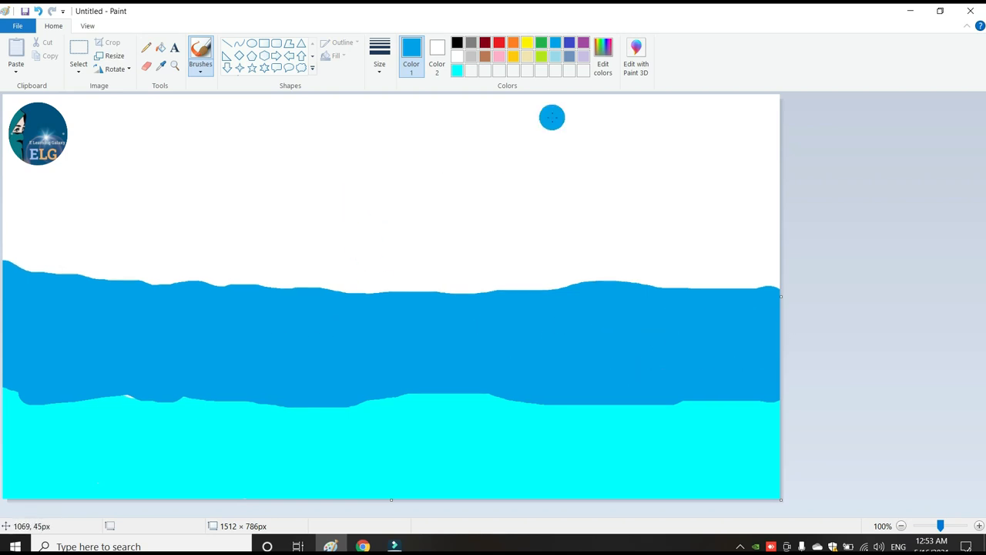
click(570, 44)
mouse_move(9, 159)
mouse_down()
mouse_move(114, 182)
mouse_move(616, 182)
mouse_move(766, 232)
mouse_move(605, 290)
mouse_move(12, 265)
mouse_move(397, 208)
mouse_move(751, 231)
mouse_move(736, 191)
mouse_move(354, 268)
mouse_move(27, 198)
mouse_move(42, 232)
mouse_move(158, 237)
mouse_move(655, 219)
mouse_move(786, 232)
mouse_move(524, 269)
mouse_move(339, 244)
mouse_move(150, 256)
mouse_move(506, 91)
mouse_up()
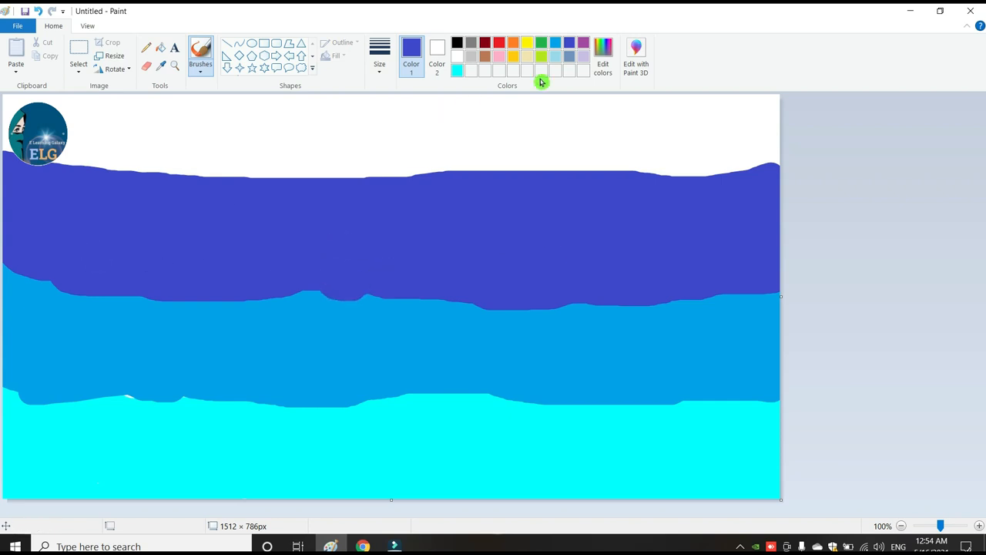
Darken the indigo to red 29, green 35, blue 109 and paint the remaining white area along the canvas's upper edge.
click(607, 75)
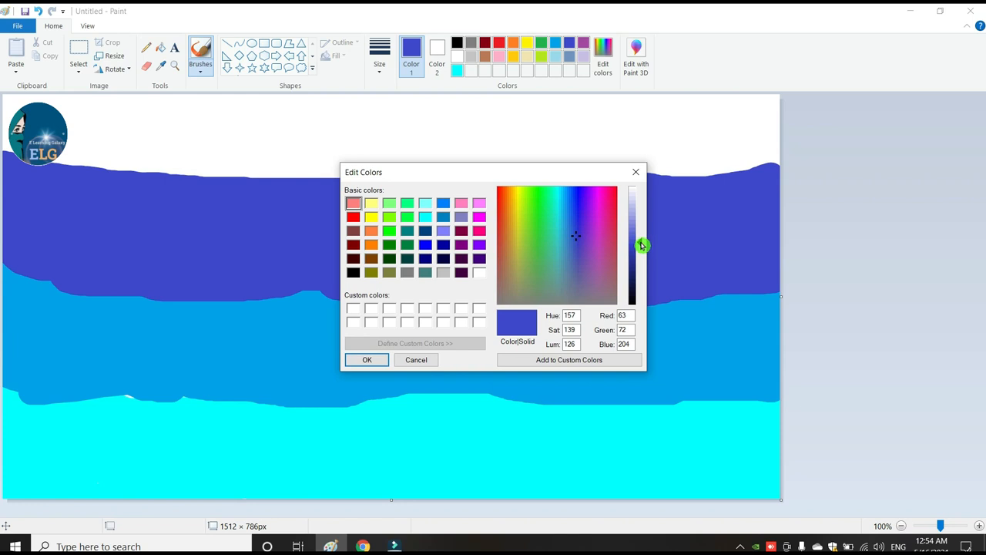
drag(642, 245, 643, 275)
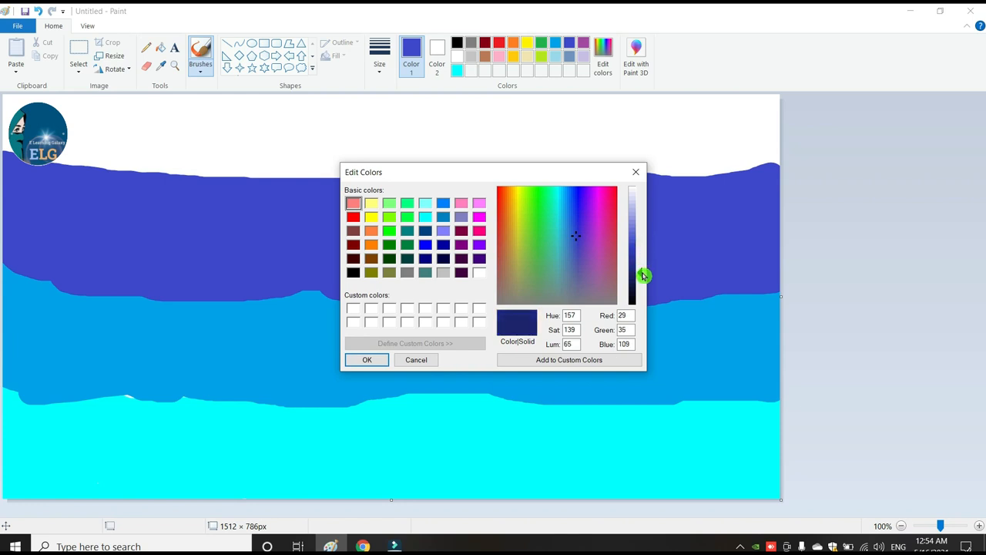
click(376, 359)
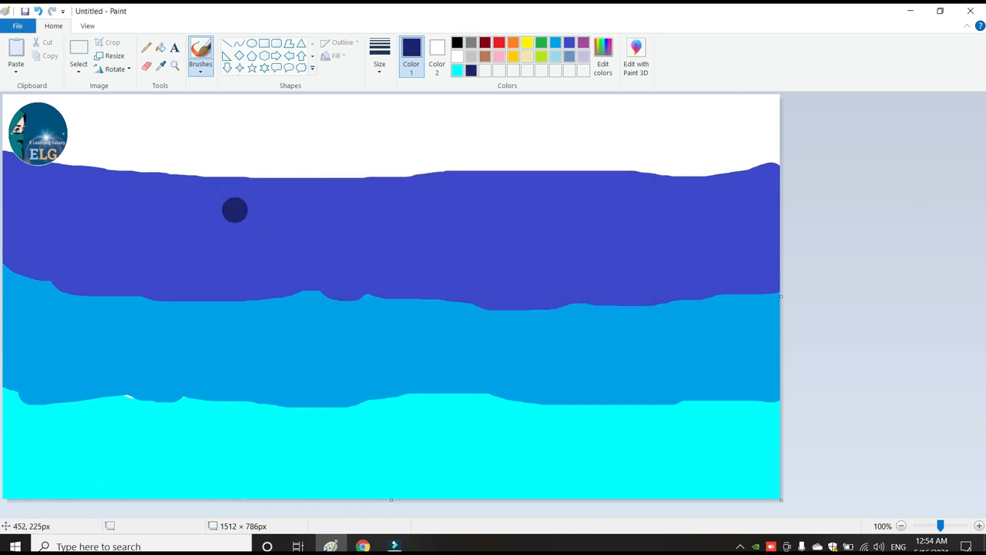
drag(9, 101, 8, 129)
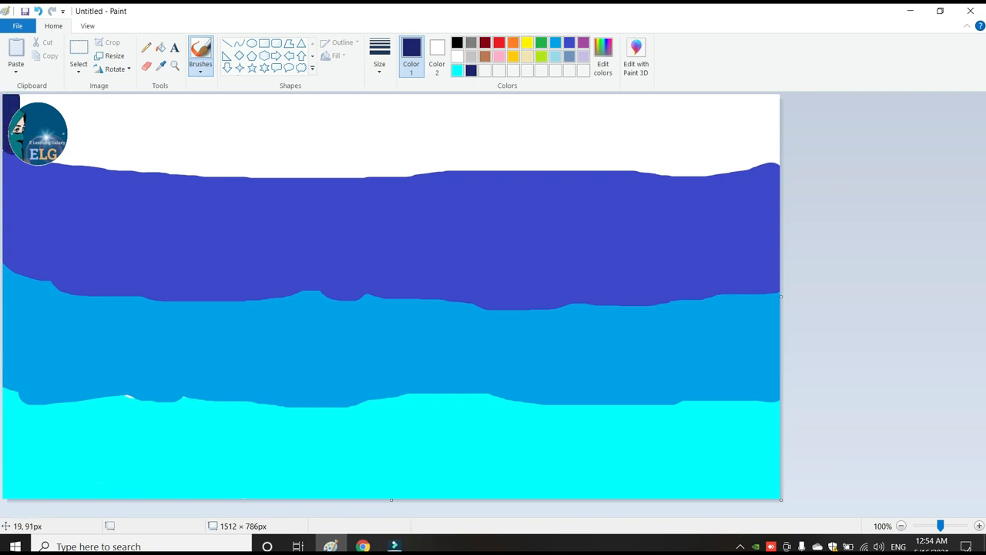
mouse_move(38, 158)
mouse_down()
mouse_move(647, 165)
mouse_move(765, 104)
mouse_move(29, 101)
mouse_up()
mouse_move(56, 137)
mouse_down()
mouse_move(215, 135)
mouse_move(301, 158)
mouse_move(755, 133)
mouse_move(542, 138)
mouse_move(255, 121)
mouse_up()
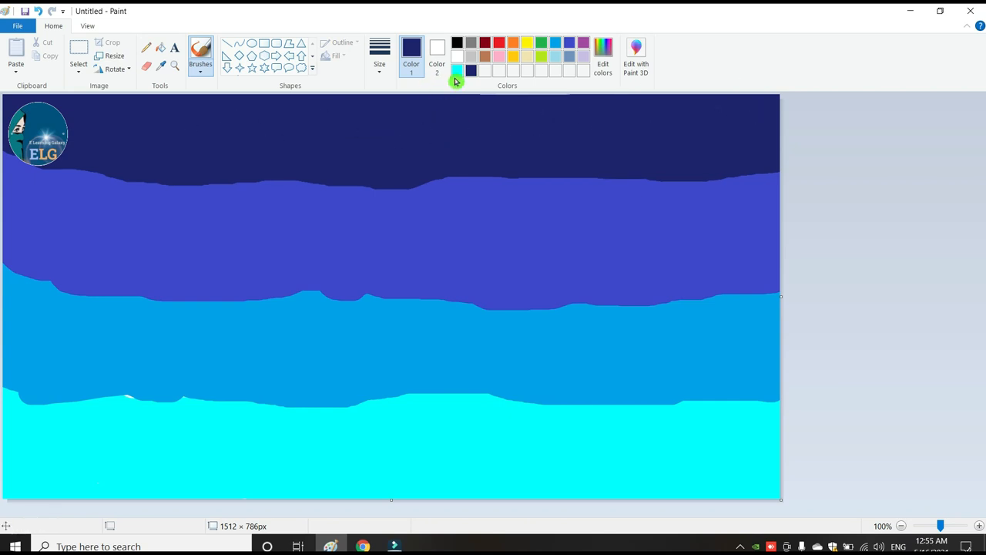
Draw black sloping hill outlines across both lower corners of the canvas with a thinner brush.
click(457, 44)
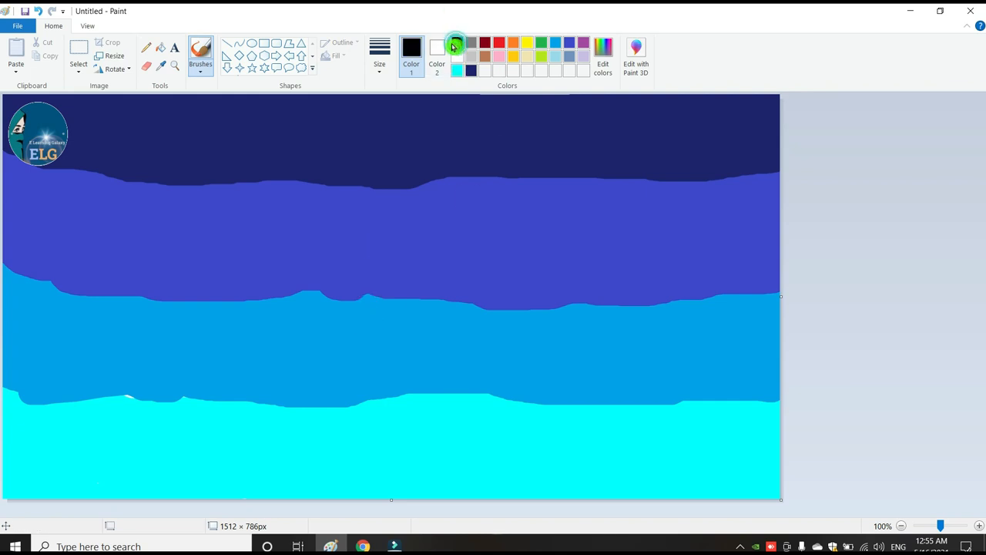
click(379, 69)
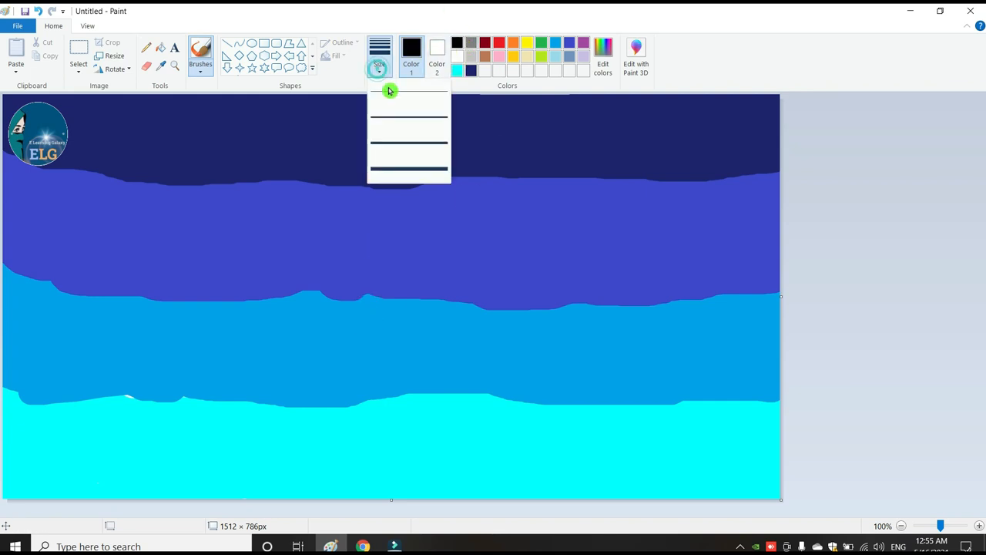
click(417, 170)
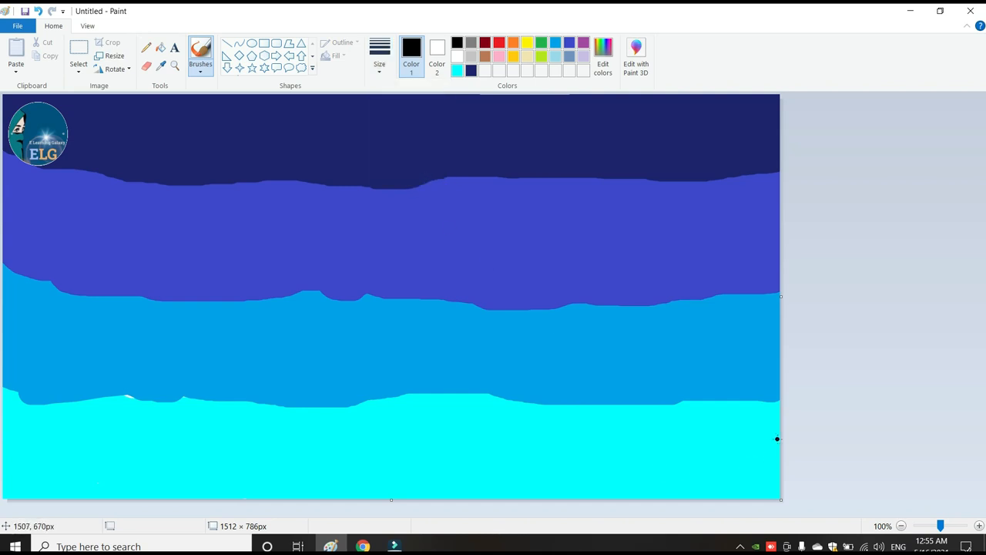
drag(774, 443, 579, 499)
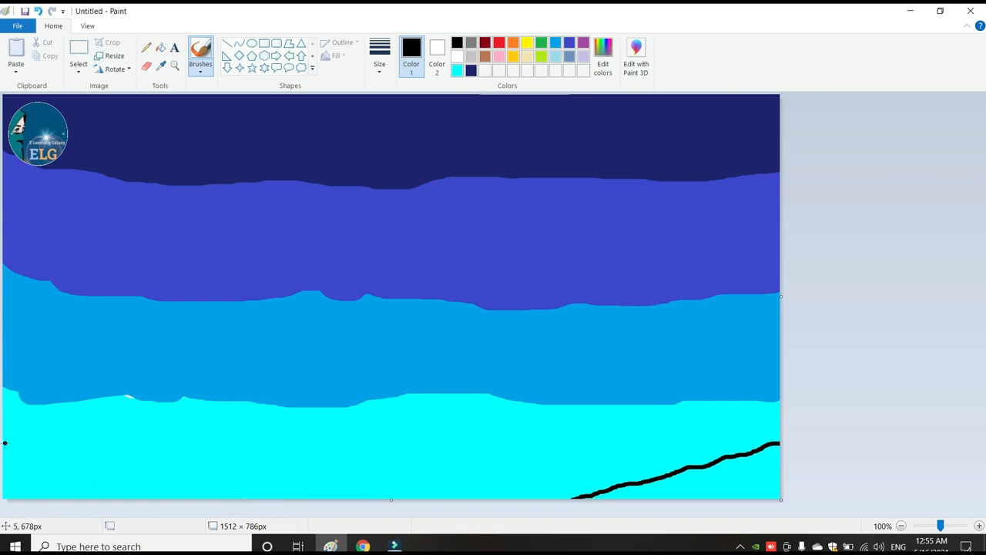
drag(6, 447, 241, 500)
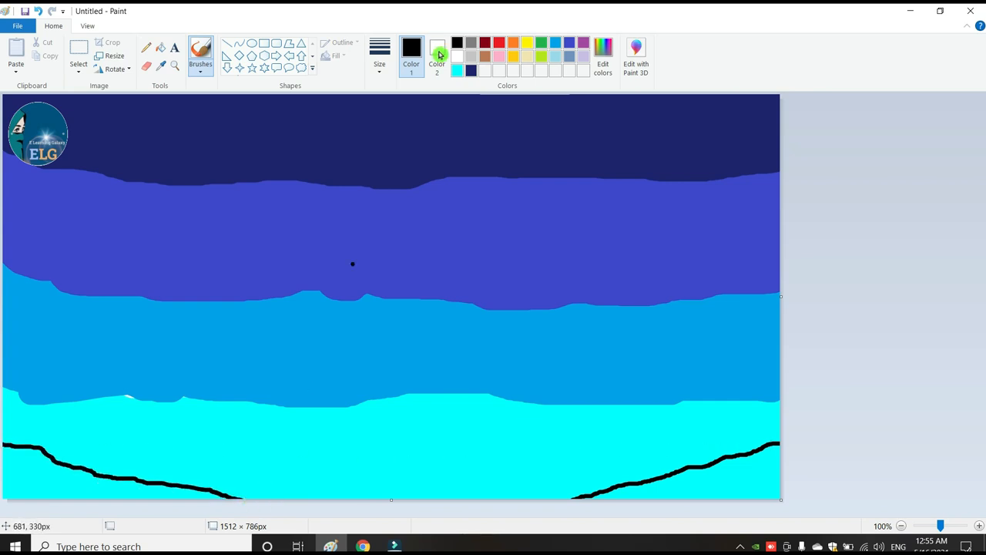
Paint the areas below both corner outlines solid black with a thick brush.
click(379, 58)
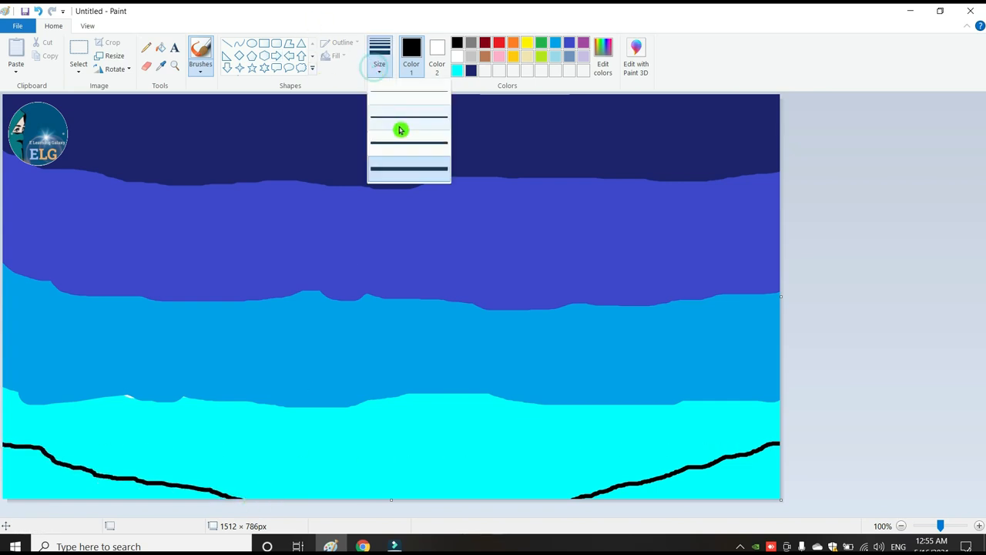
click(416, 174)
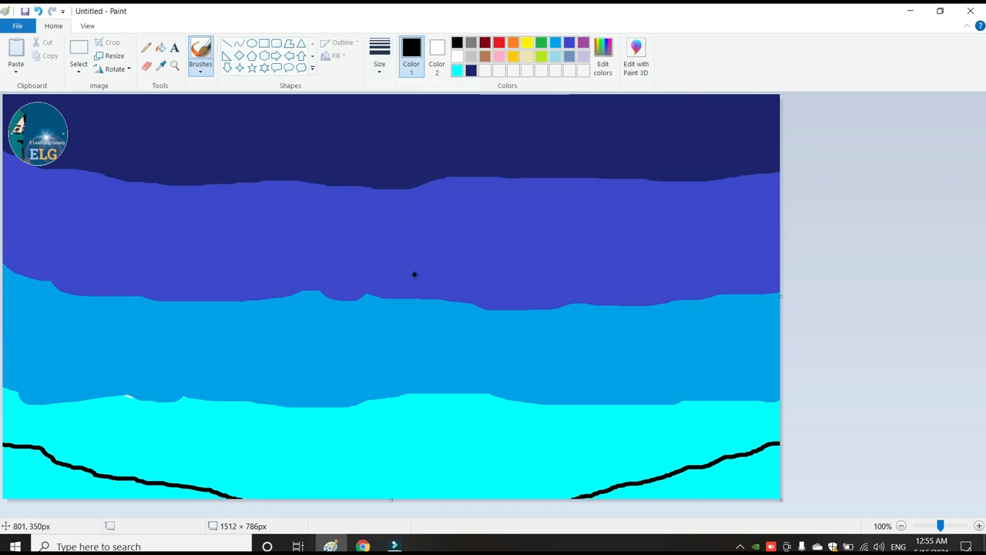
mouse_move(768, 443)
mouse_down()
mouse_move(781, 504)
mouse_move(608, 505)
mouse_move(773, 463)
mouse_move(678, 473)
mouse_up()
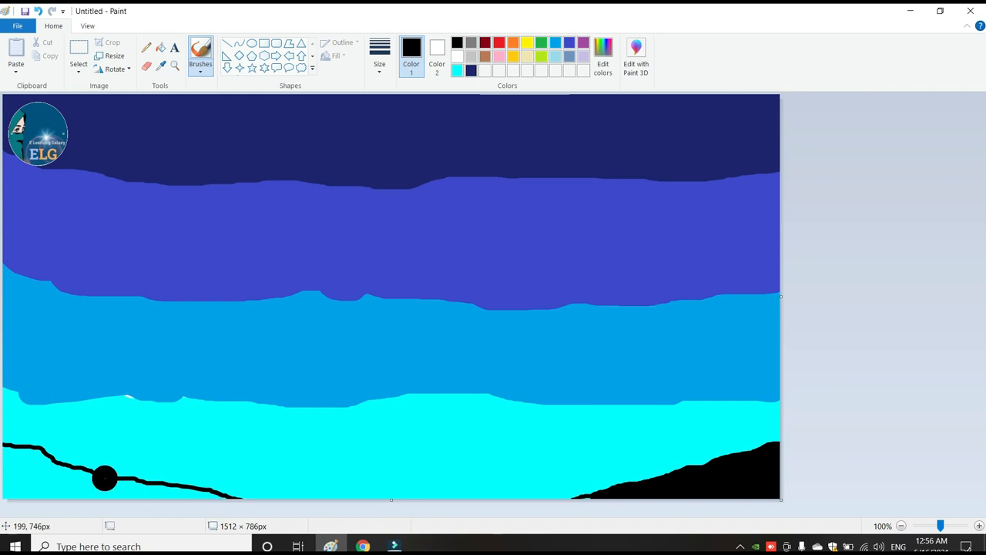
mouse_move(18, 464)
mouse_down()
mouse_move(6, 493)
mouse_move(92, 484)
mouse_move(207, 504)
mouse_up()
mouse_move(140, 510)
mouse_down()
mouse_move(6, 505)
mouse_move(35, 478)
mouse_move(100, 494)
mouse_up()
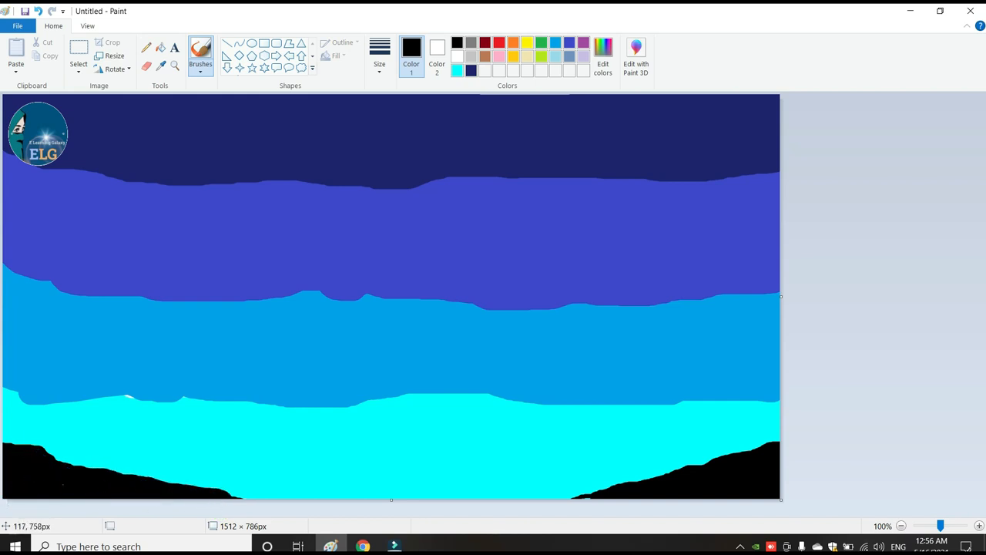
Resize the image in pixels to a vertical size of 6 without maintaining the aspect ratio, keeping the horizontal size at 1512.
click(117, 57)
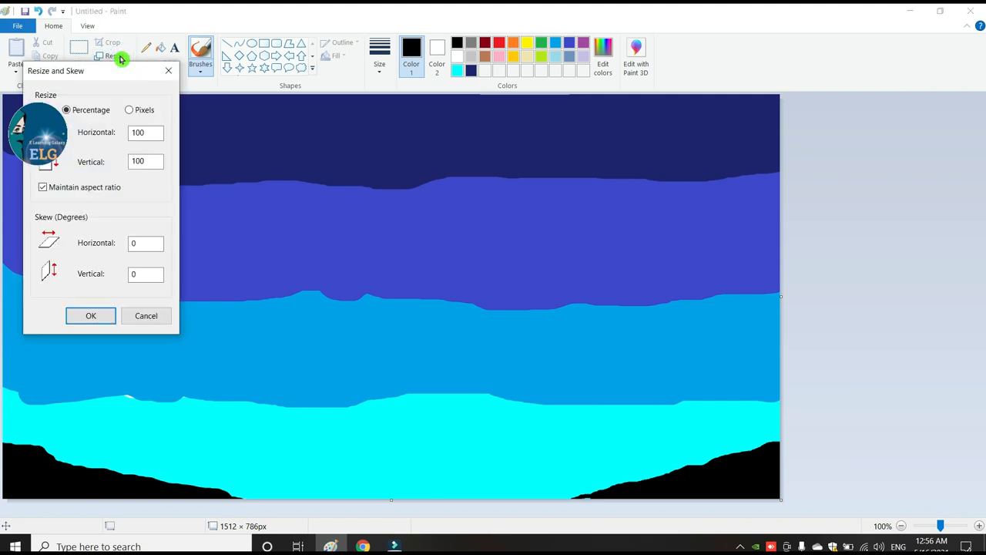
click(131, 112)
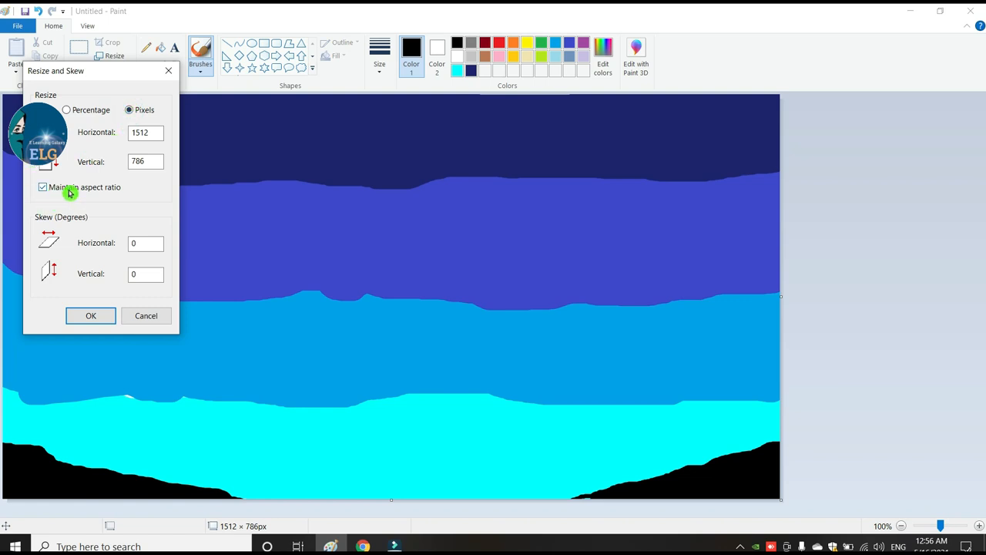
click(44, 189)
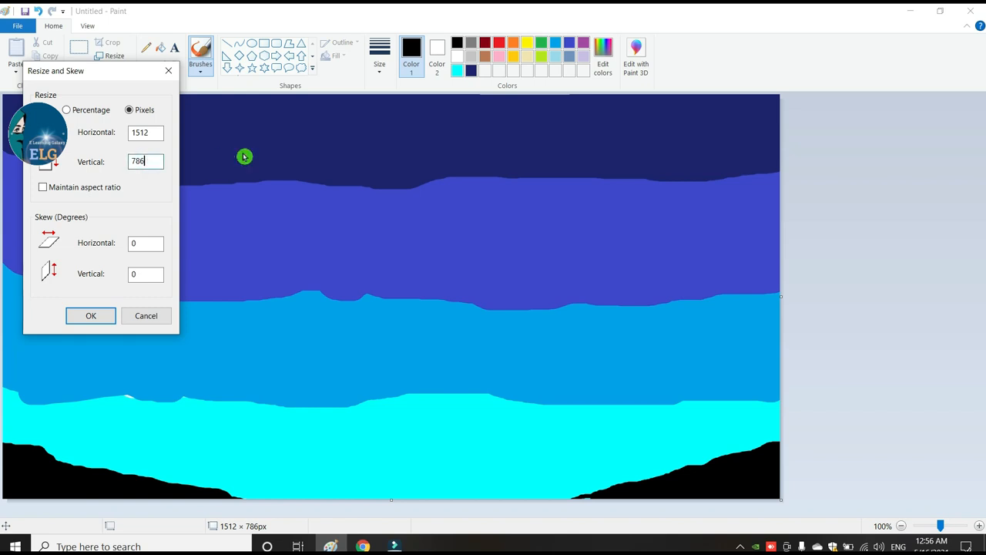
key(BackSpace)
key(BackSpace)
key(BackSpace)
text(6)
click(91, 315)
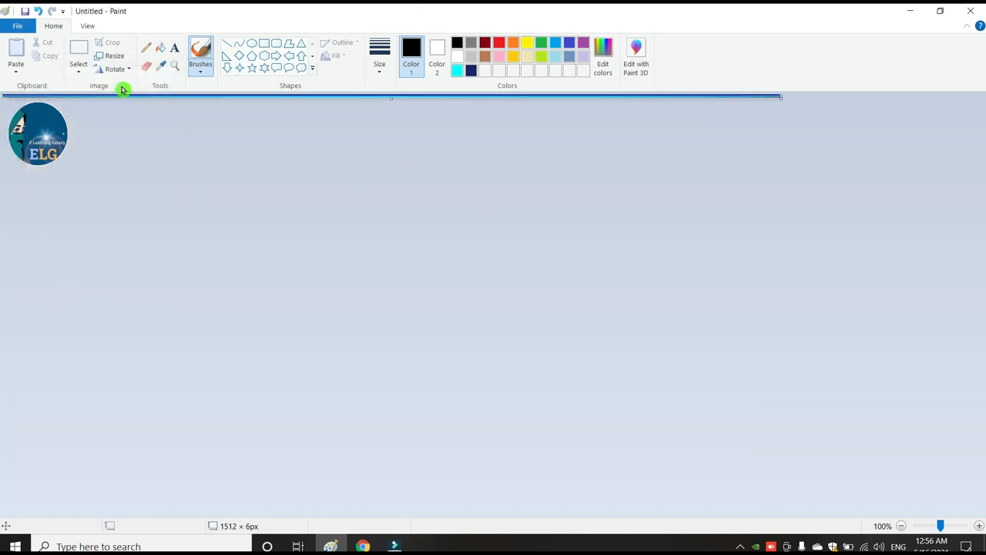
Stretch the image to a vertical size of 786 pixels with the aspect ratio unlocked, blending the bands into a gradient.
click(120, 57)
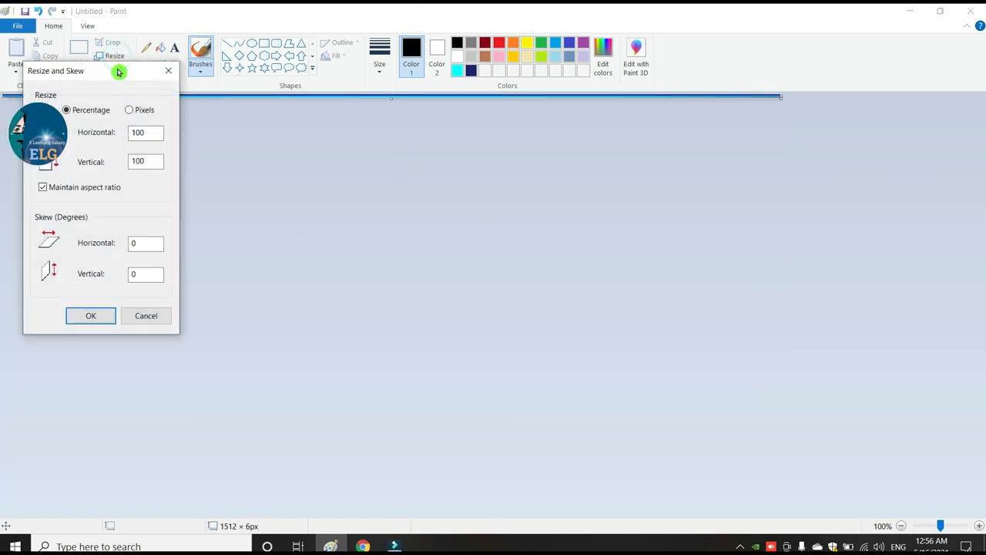
click(129, 112)
click(42, 187)
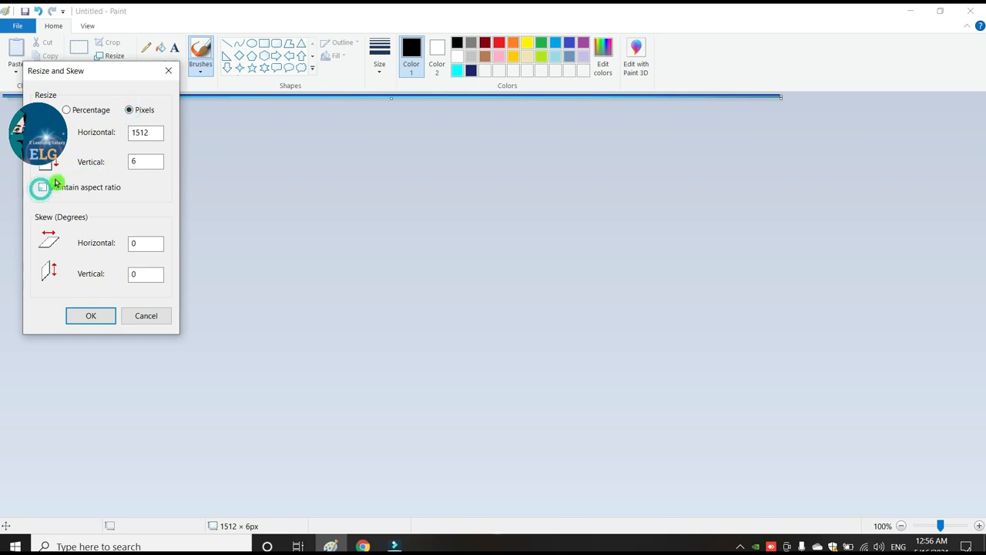
double_click(142, 158)
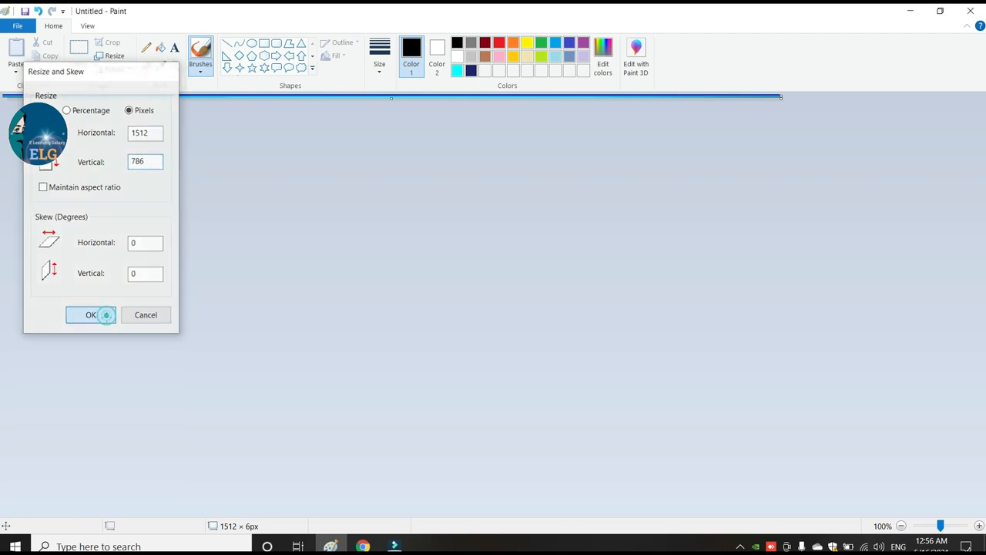
click(108, 315)
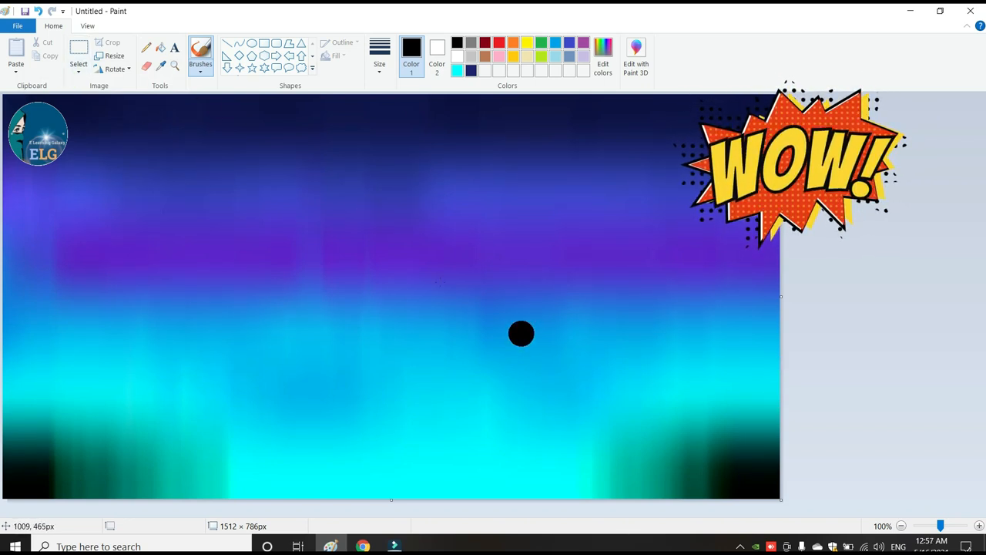
Select the entire gradient image and copy it.
click(79, 68)
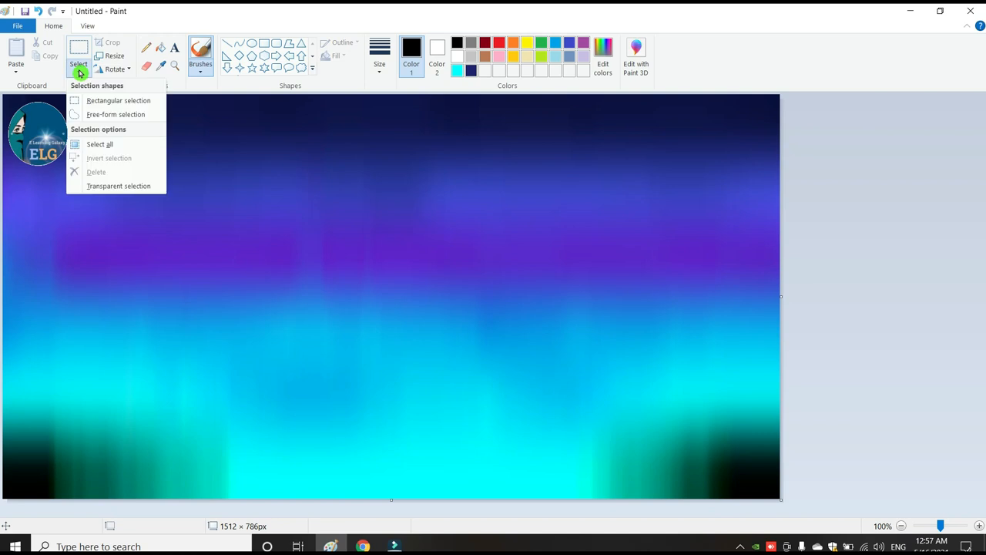
click(100, 145)
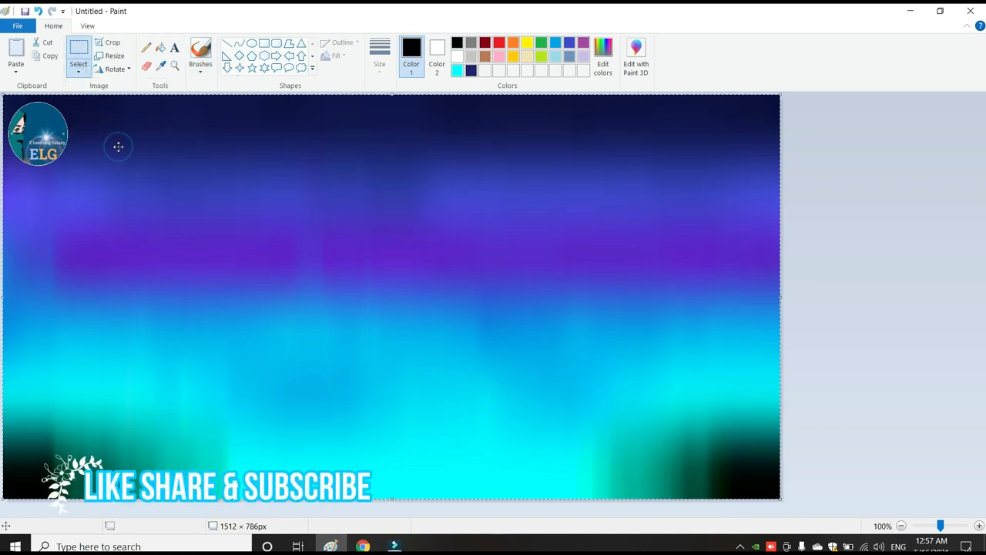
right_click(367, 386)
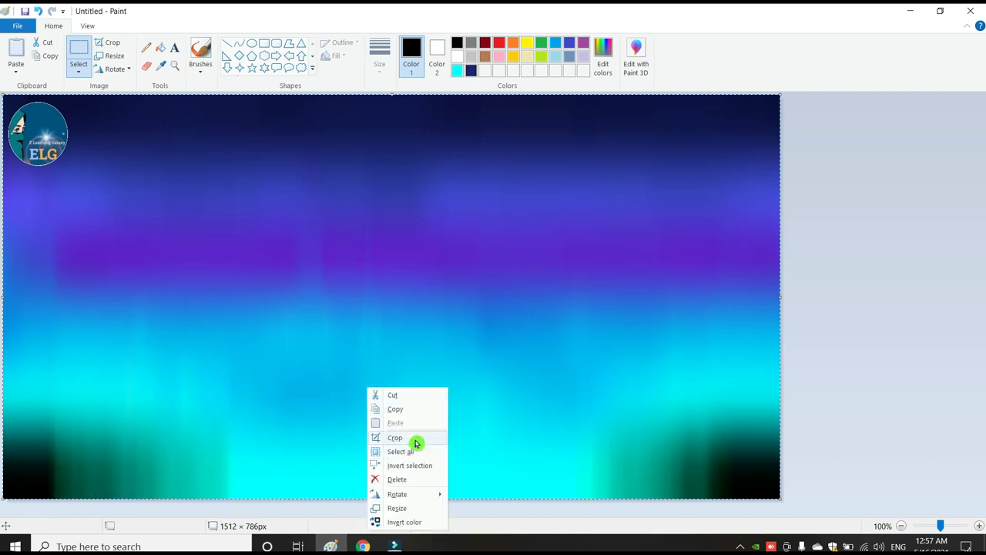
click(428, 411)
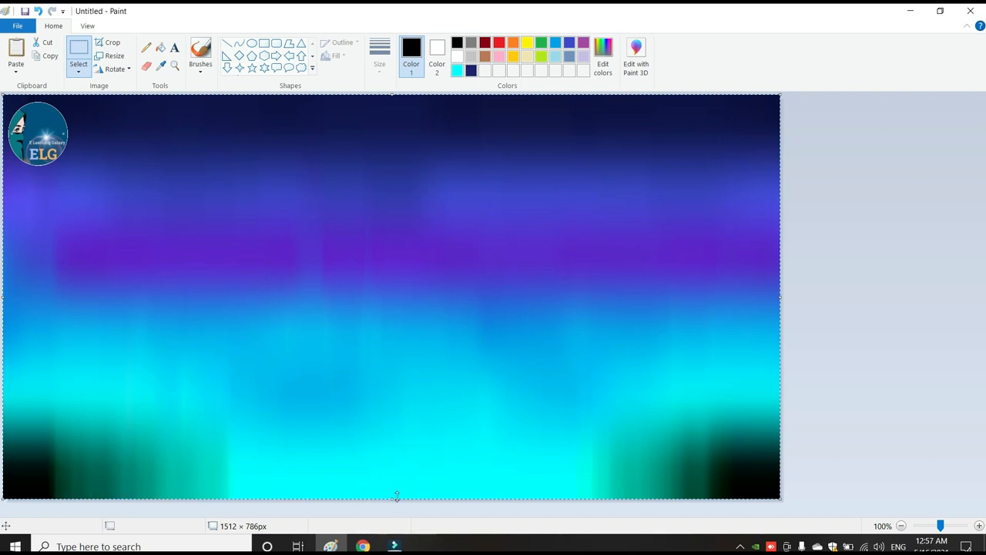
Squash the selected gradient vertically to about 542 px high, keeping its upper edge in place, and paste the full-size copy over it.
drag(394, 495, 400, 378)
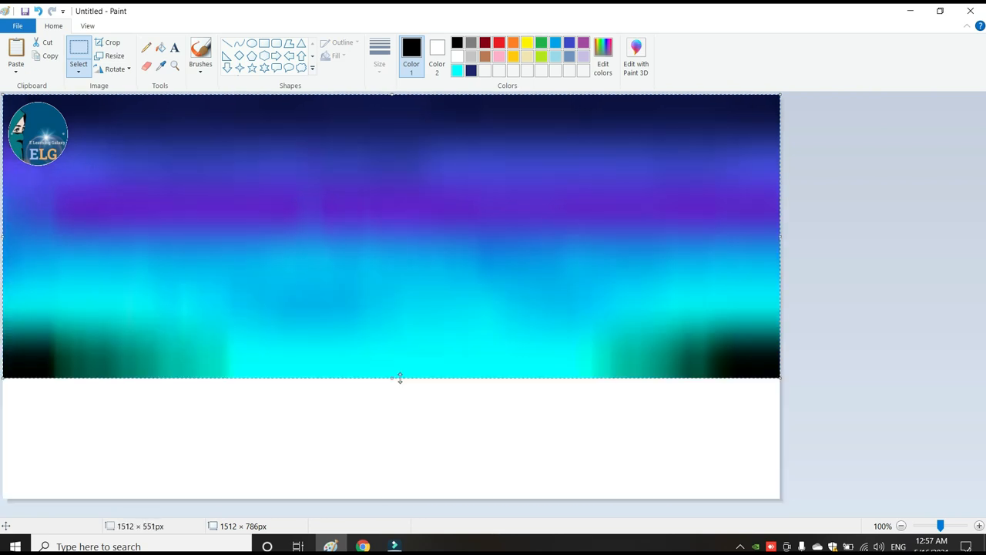
drag(393, 375, 393, 373)
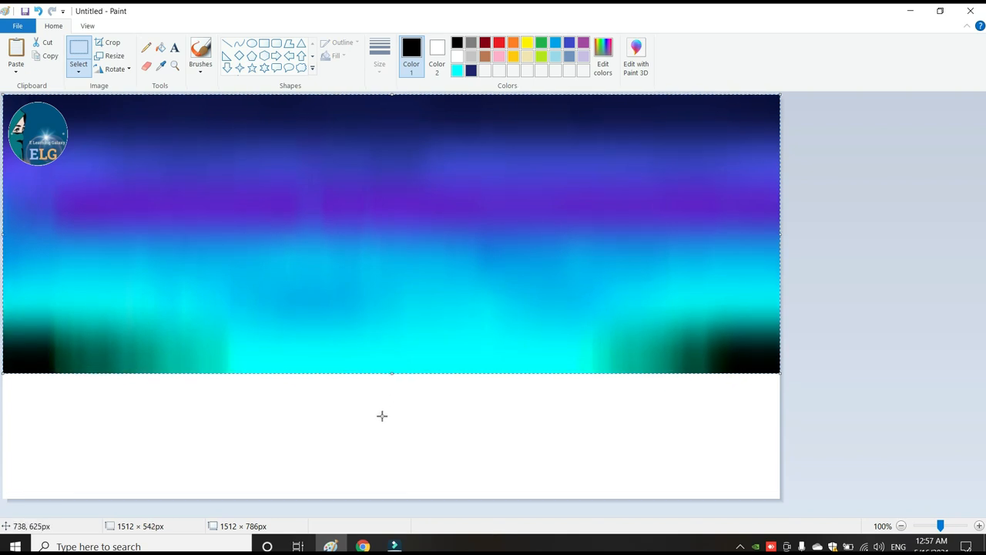
right_click(382, 416)
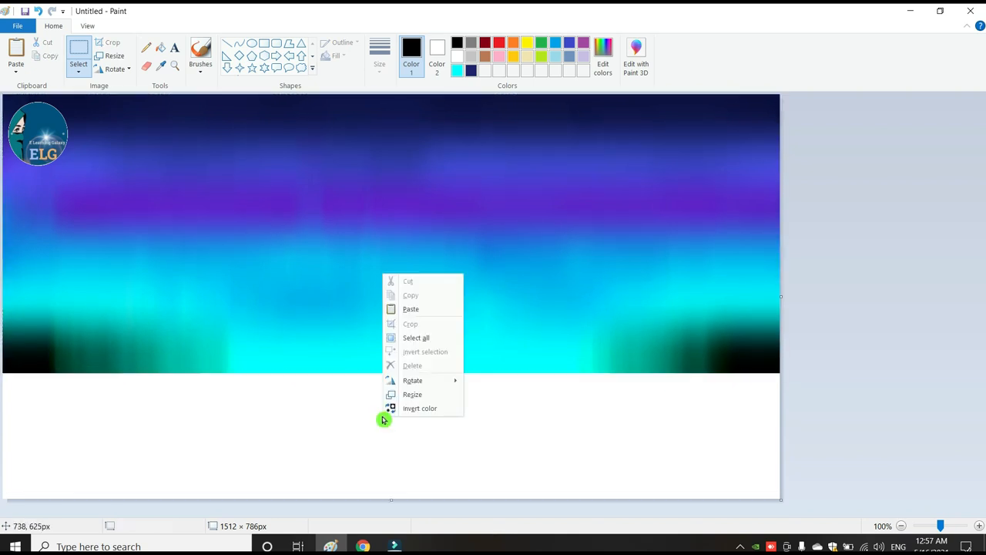
click(422, 315)
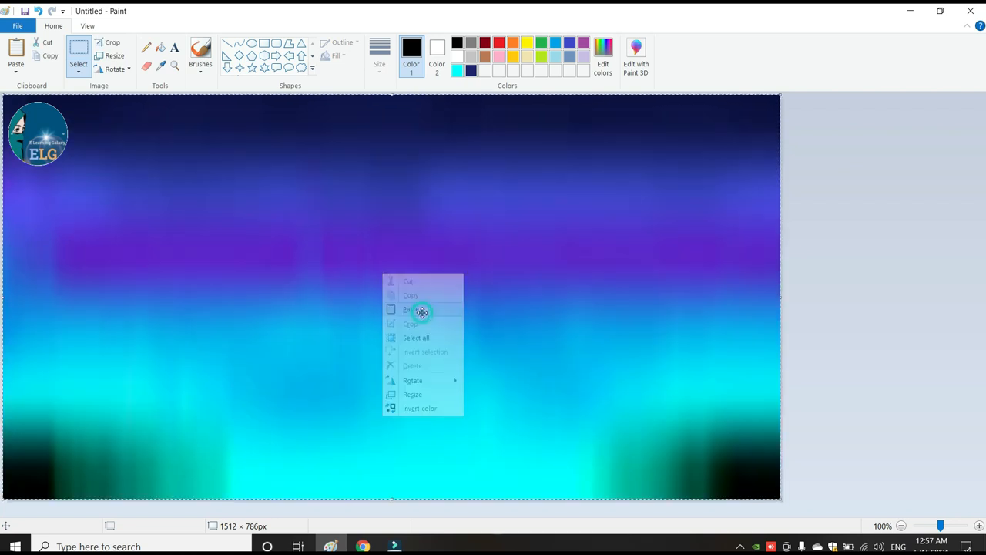
Flip the pasted gradient vertically and squash it to about 271 px high along the canvas's lower edge, forming a mirrored reflection, and deselect it.
right_click(336, 343)
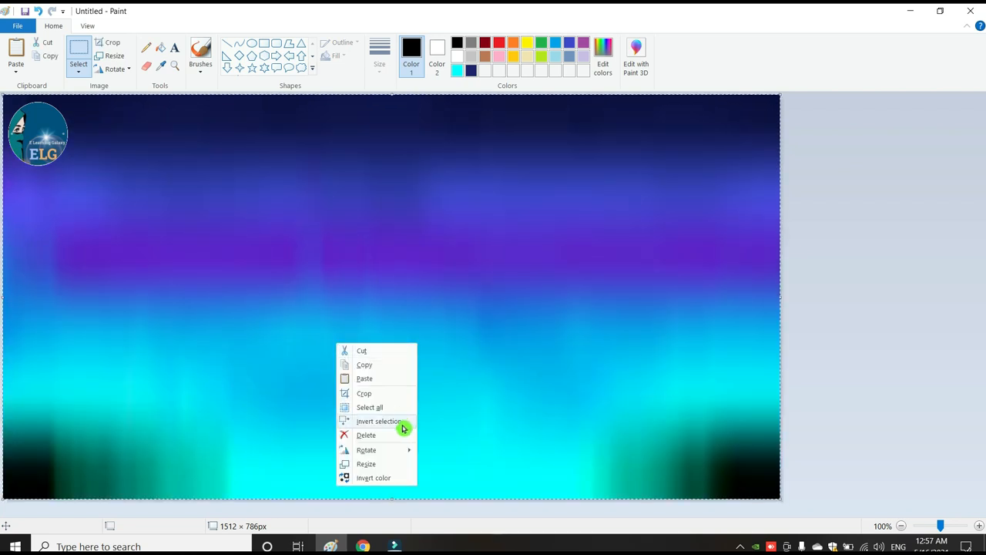
mouse_move(400, 453)
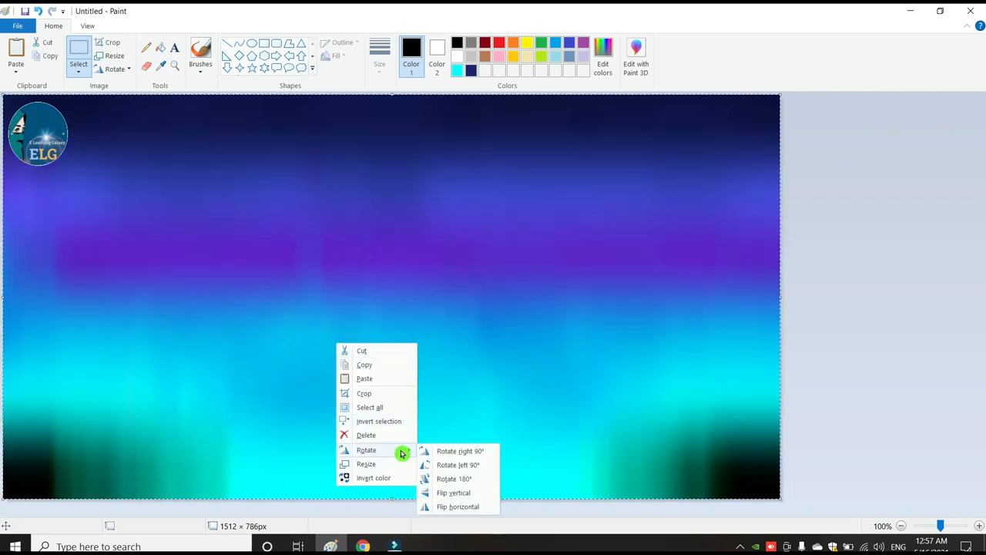
click(444, 494)
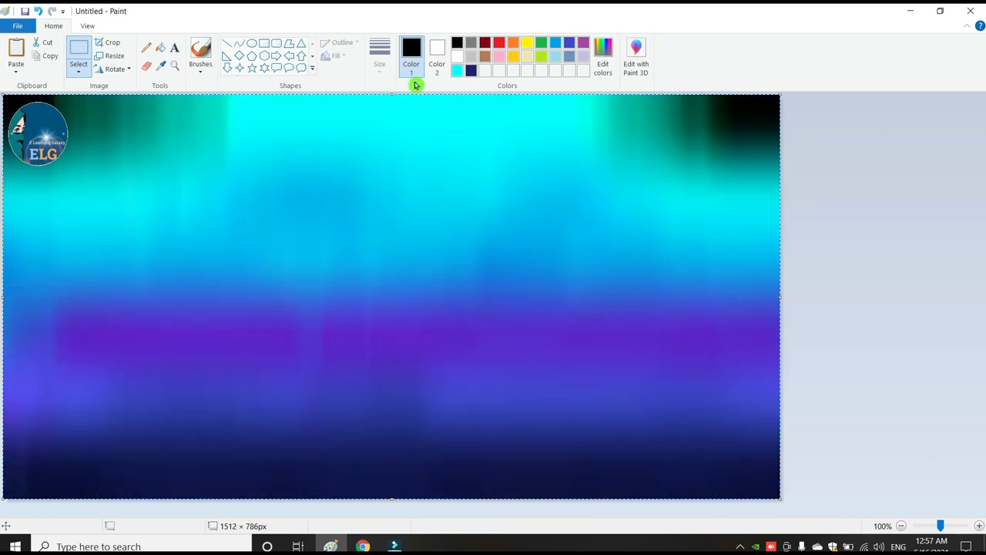
drag(391, 91, 385, 359)
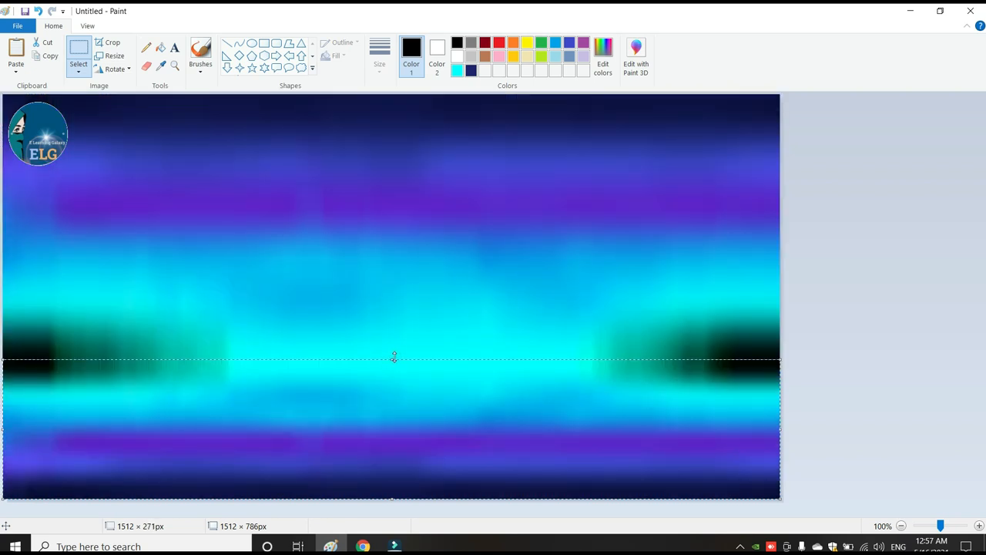
click(878, 405)
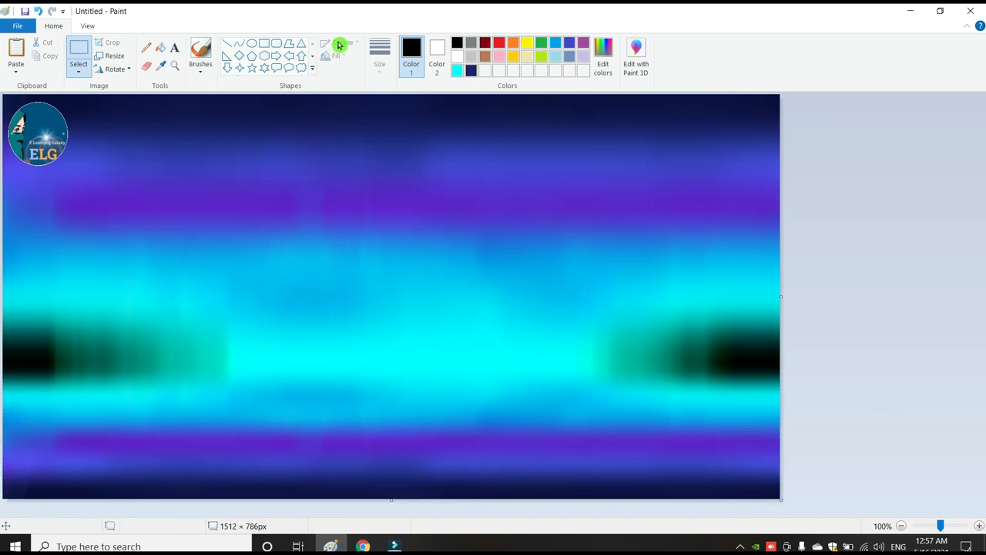
With the thickest black brush line, outline a pointed hill and its mirrored reflection at each side edge, with both tips on the waterline.
click(202, 58)
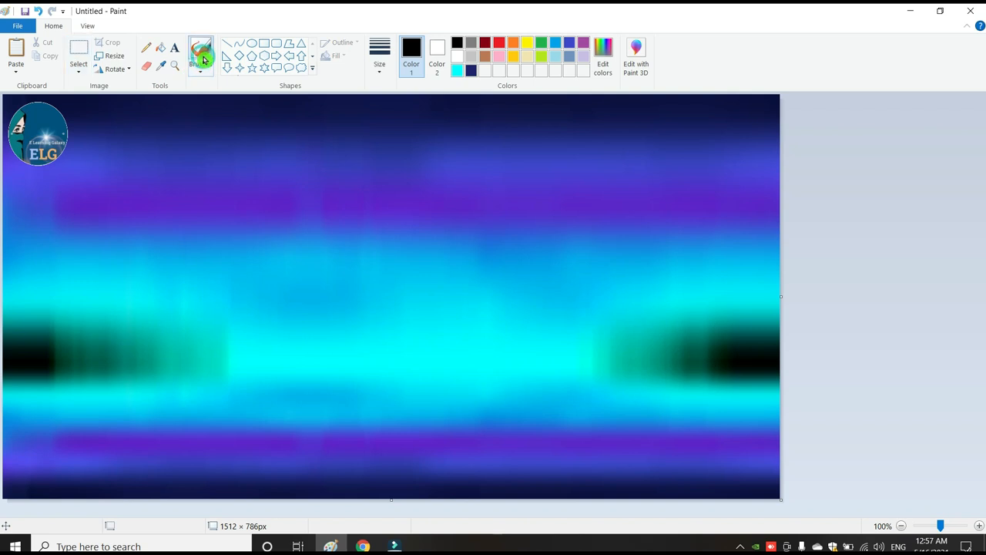
click(377, 63)
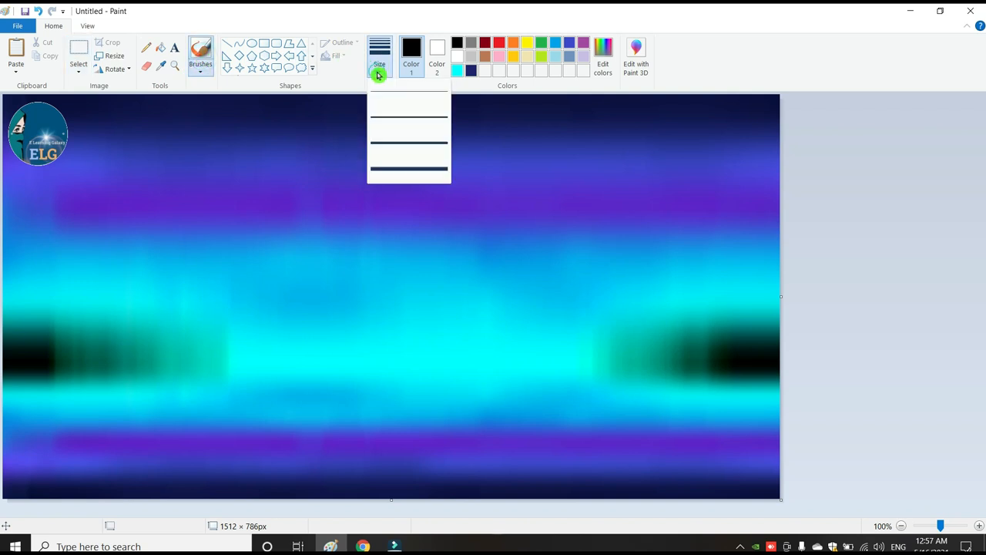
click(407, 163)
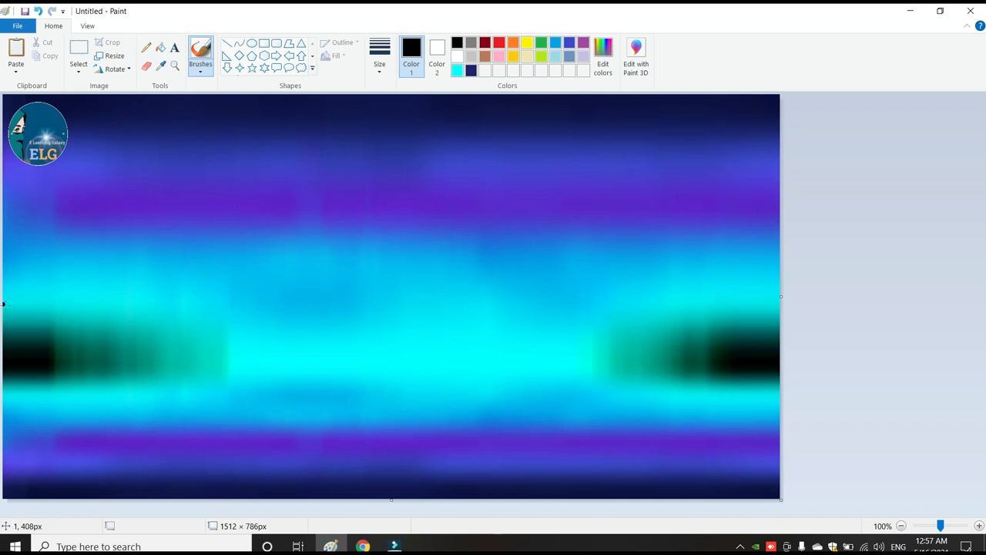
drag(4, 308, 171, 354)
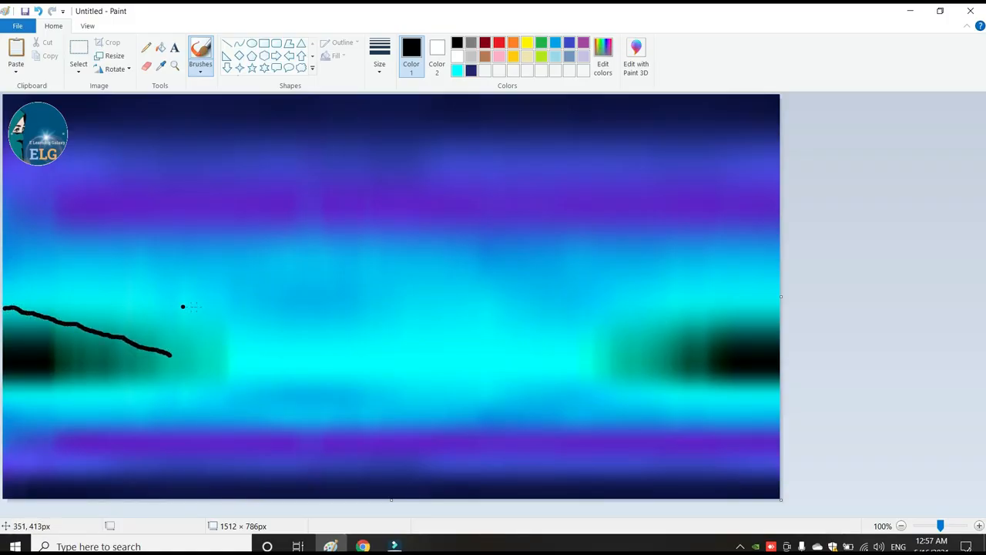
drag(777, 295, 619, 356)
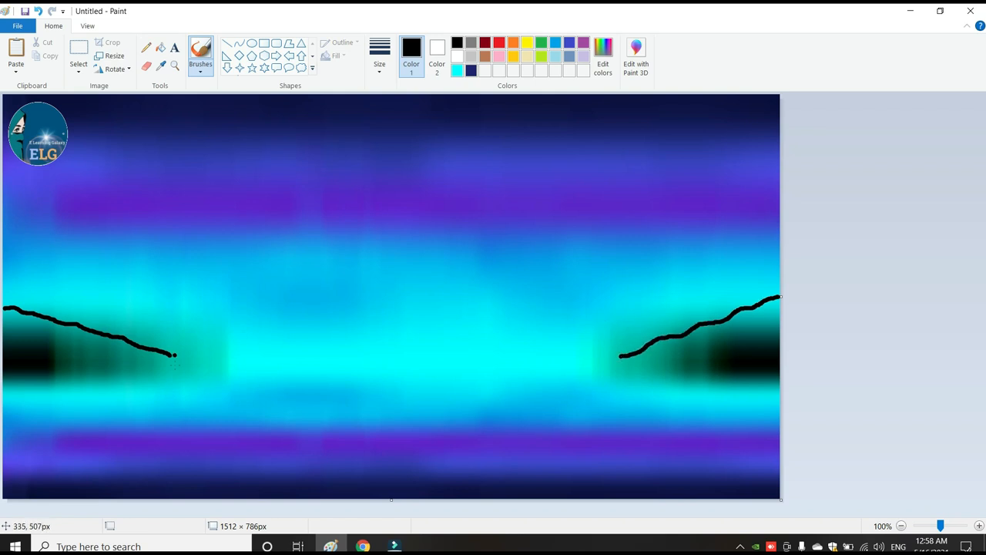
drag(158, 368, 24, 417)
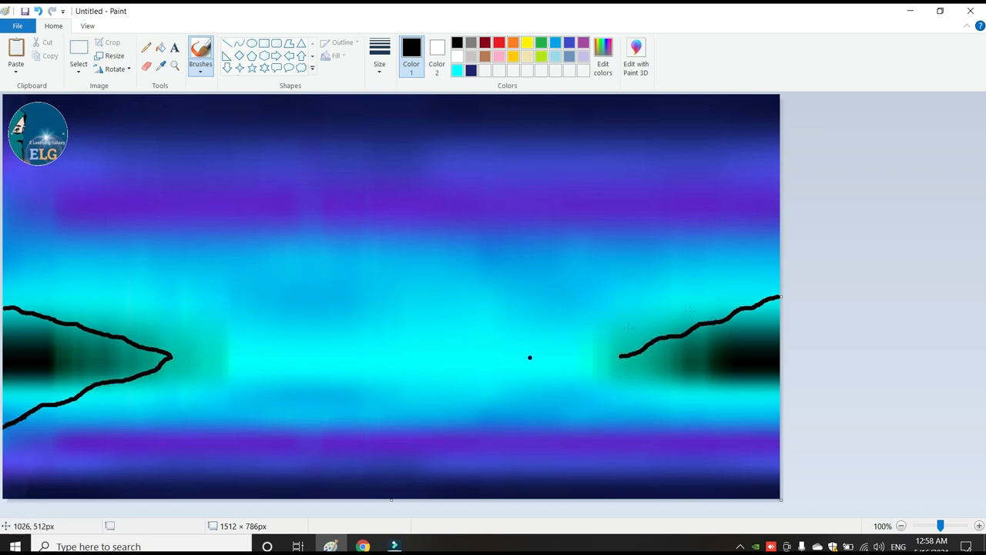
drag(620, 357, 779, 417)
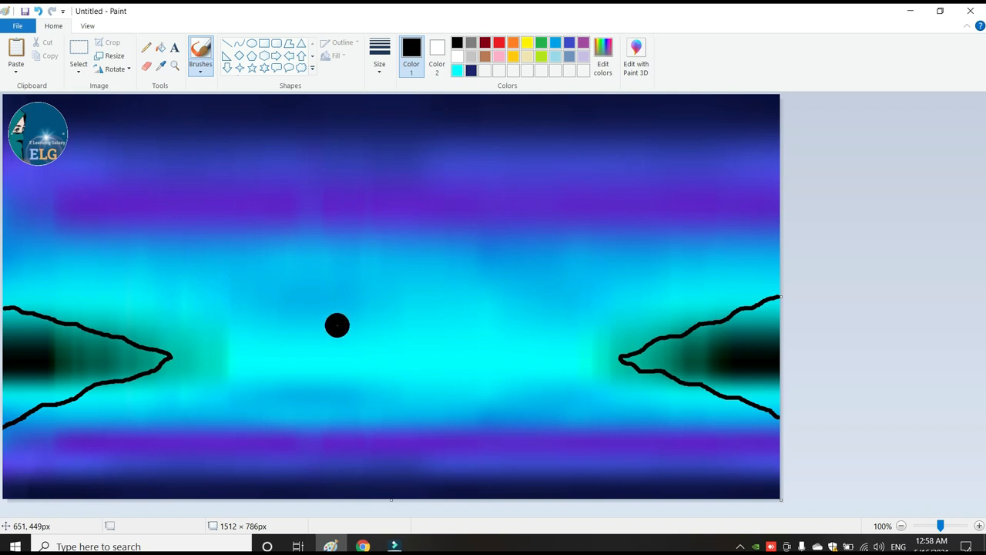
Fill the inside of both hill-and-reflection outlines solid black using a much thicker brush.
mouse_move(11, 319)
mouse_down()
mouse_move(14, 381)
mouse_move(3, 414)
mouse_move(140, 361)
mouse_move(31, 345)
mouse_move(27, 327)
mouse_move(55, 345)
mouse_move(76, 334)
mouse_move(112, 341)
mouse_move(102, 340)
mouse_move(111, 354)
mouse_move(164, 364)
mouse_up()
mouse_move(626, 360)
mouse_down()
mouse_move(763, 310)
mouse_move(713, 332)
mouse_up()
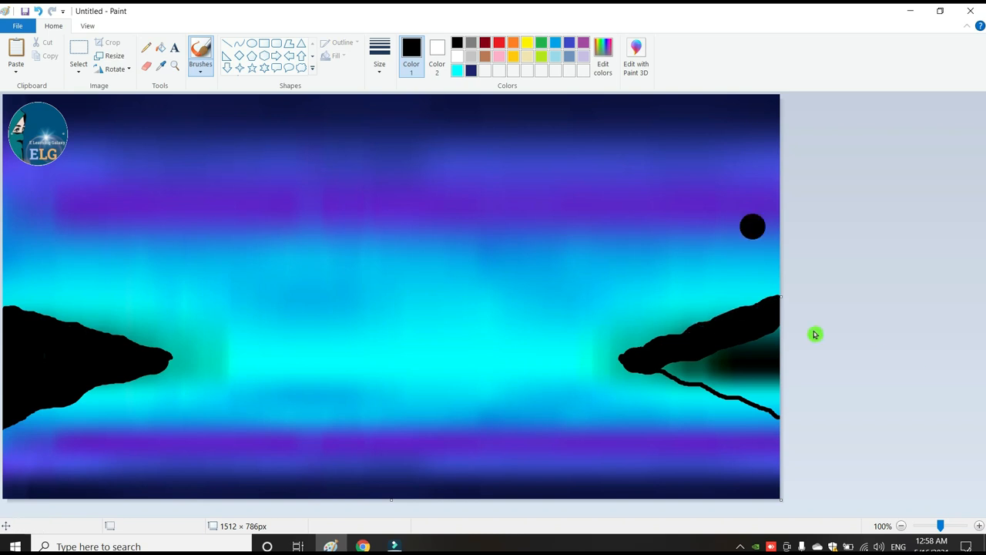
click(160, 47)
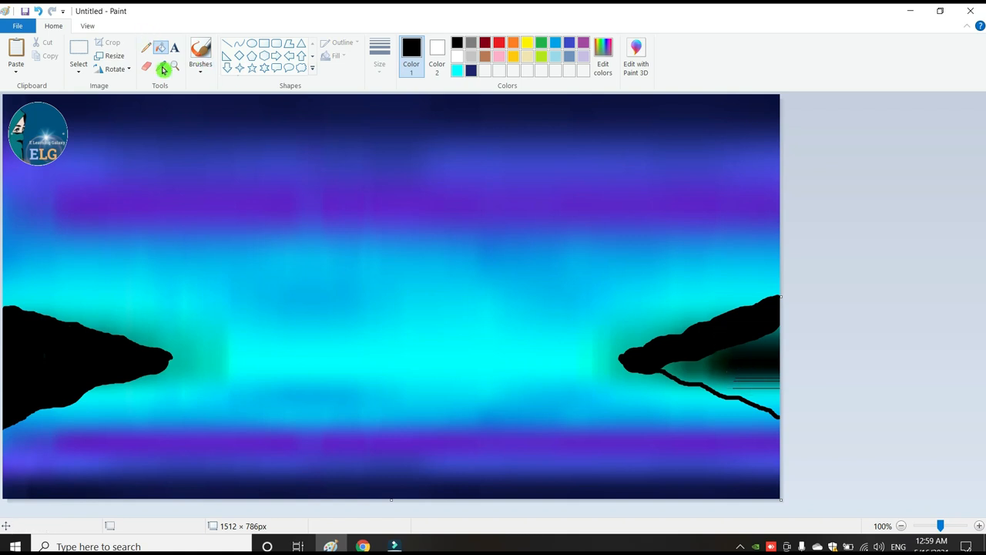
click(200, 50)
click(484, 206)
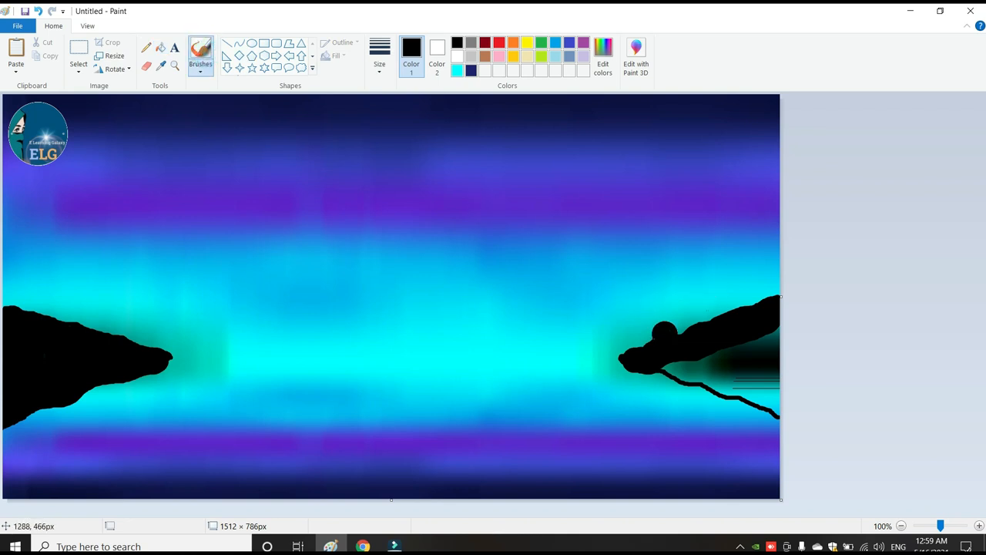
mouse_move(665, 361)
mouse_down()
mouse_move(774, 406)
mouse_move(775, 339)
mouse_move(699, 363)
mouse_up()
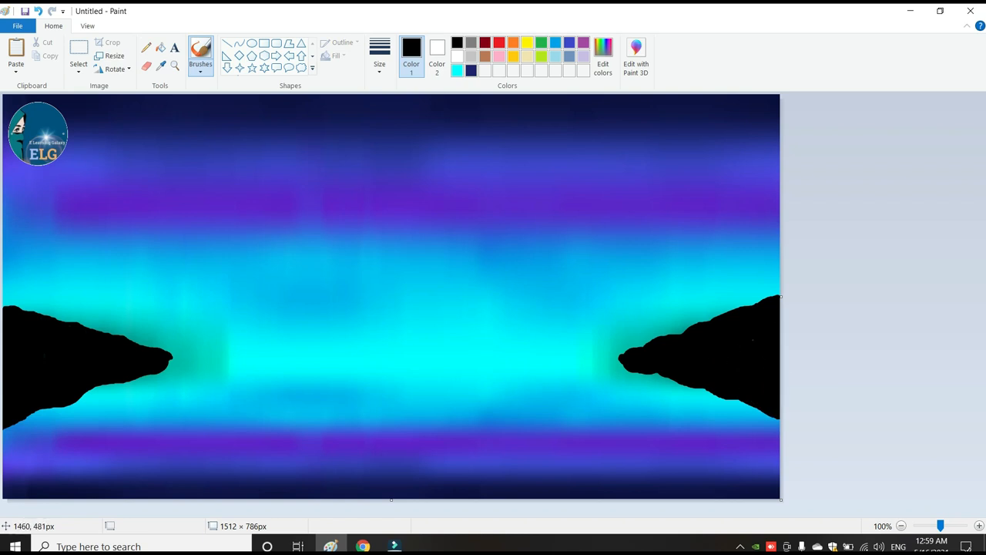
Mix a darker cyan for Color 1 by lowering the cyan's luminosity to 100 (RGB 0, 213, 213).
click(456, 71)
click(600, 72)
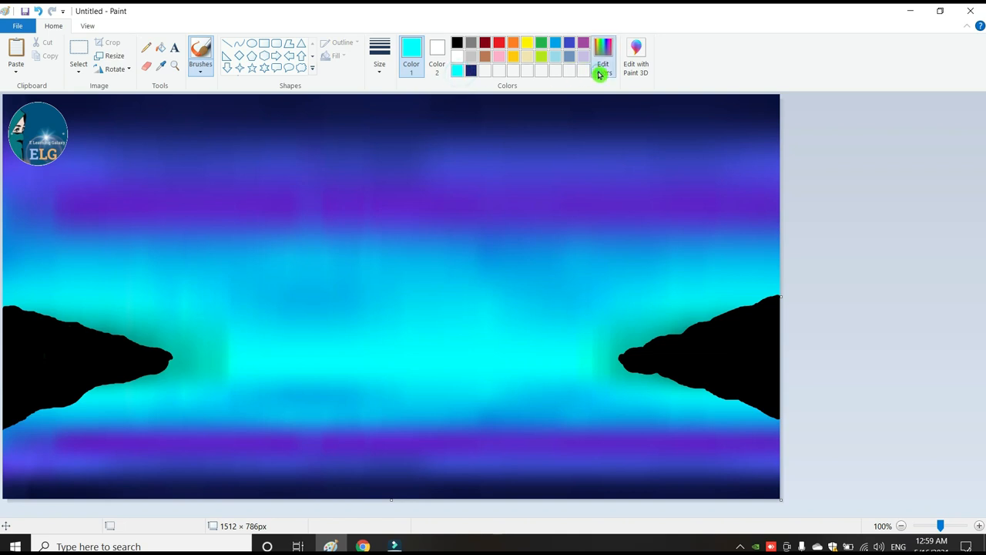
drag(640, 246, 640, 256)
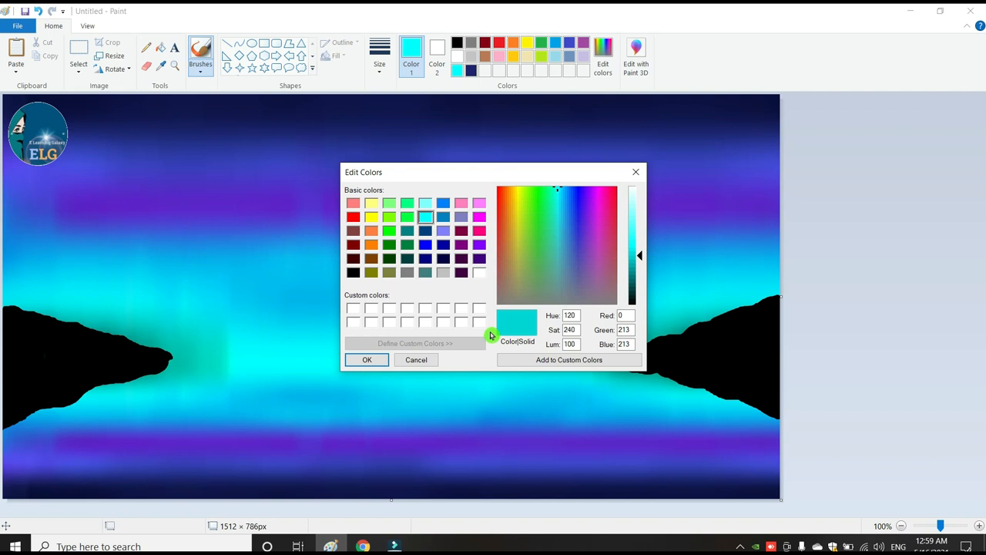
click(376, 359)
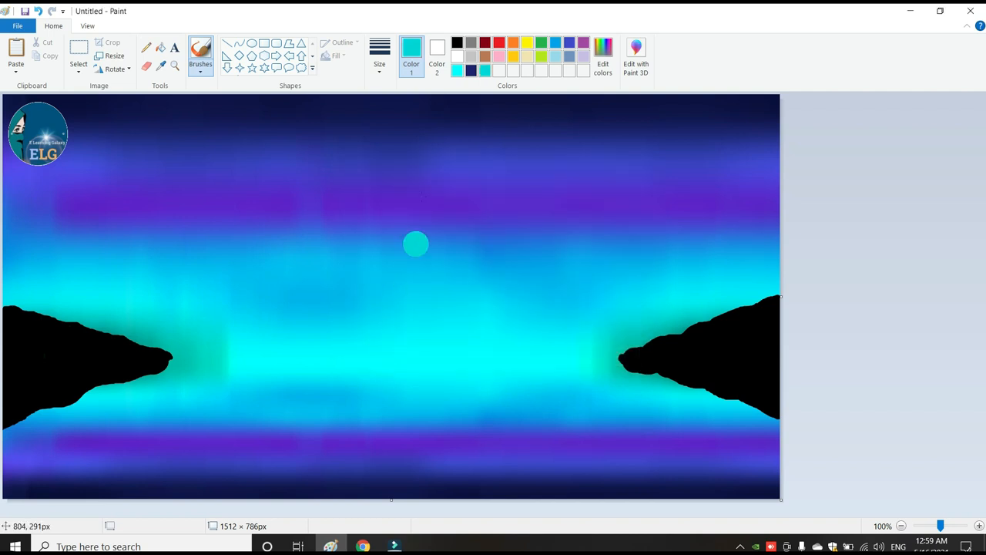
Draw a thinnest-width straight line in the darker cyan across the full canvas width along the waterline between the two hills.
click(229, 44)
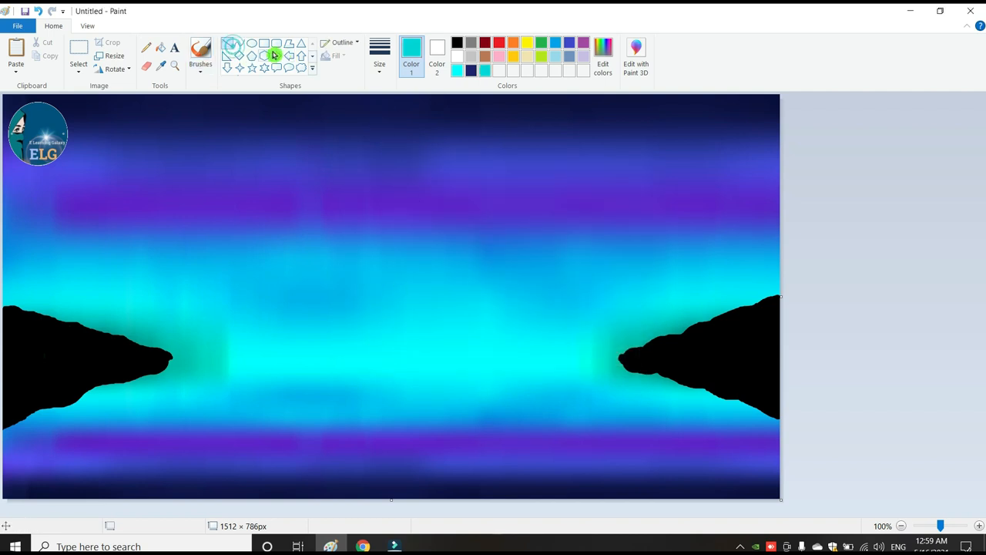
click(381, 68)
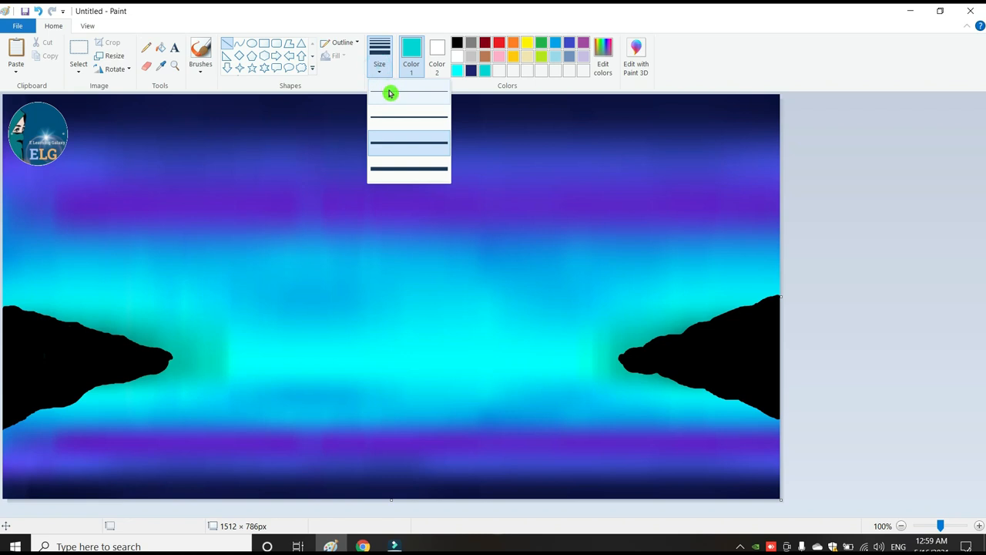
click(390, 93)
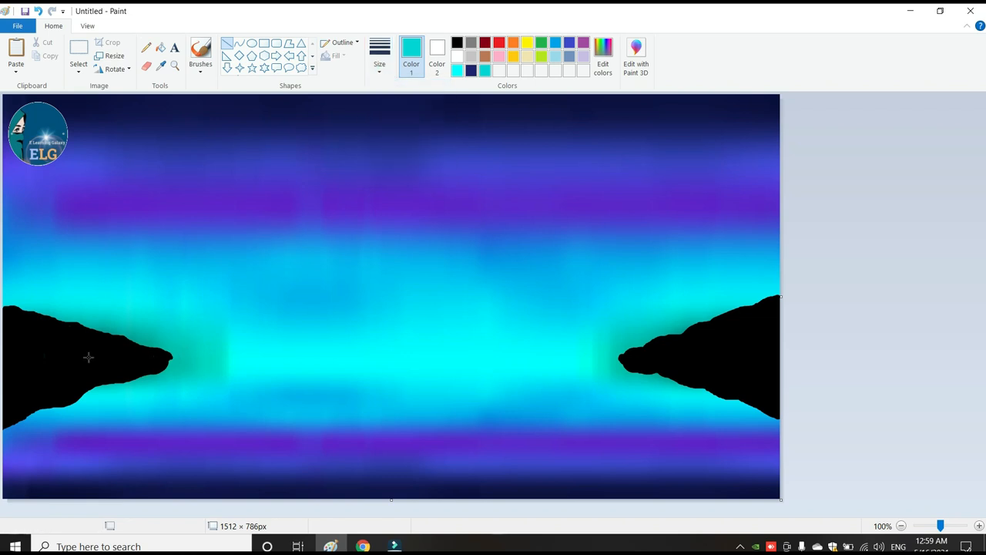
click(7, 376)
drag(6, 367, 793, 357)
drag(462, 363, 459, 357)
click(898, 368)
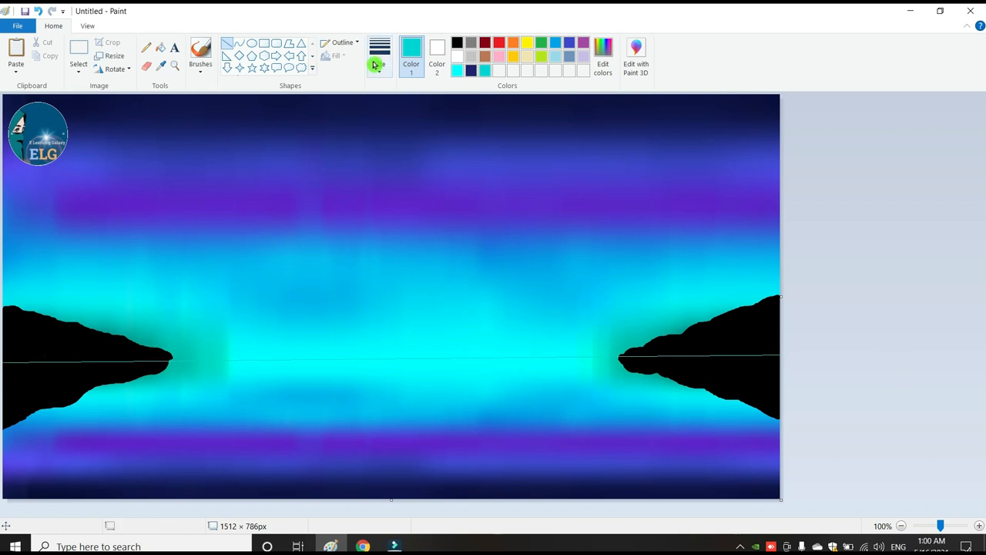
Mix a pale yellow for Color 1 by raising the yellow's luminosity to 211 (RGB 255, 252, 193).
click(529, 45)
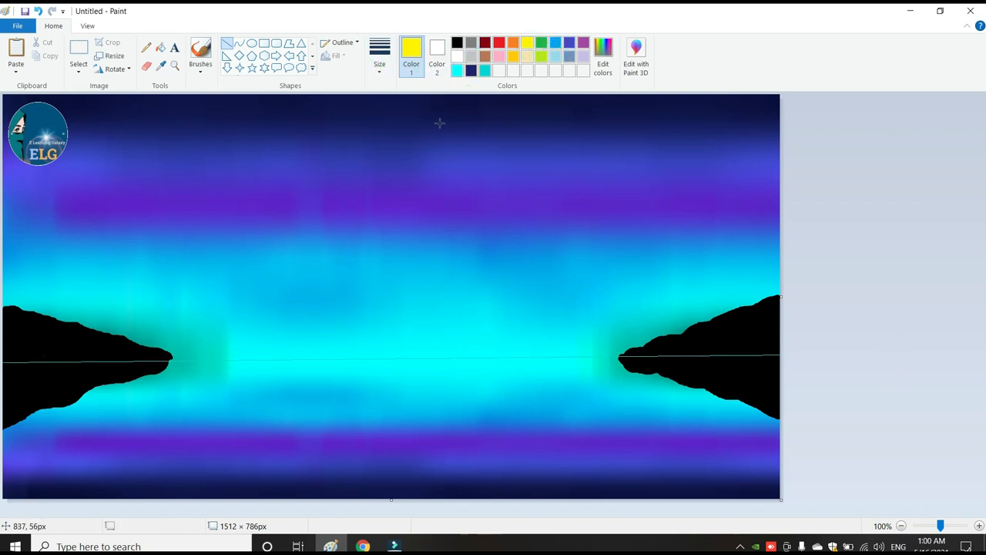
click(602, 79)
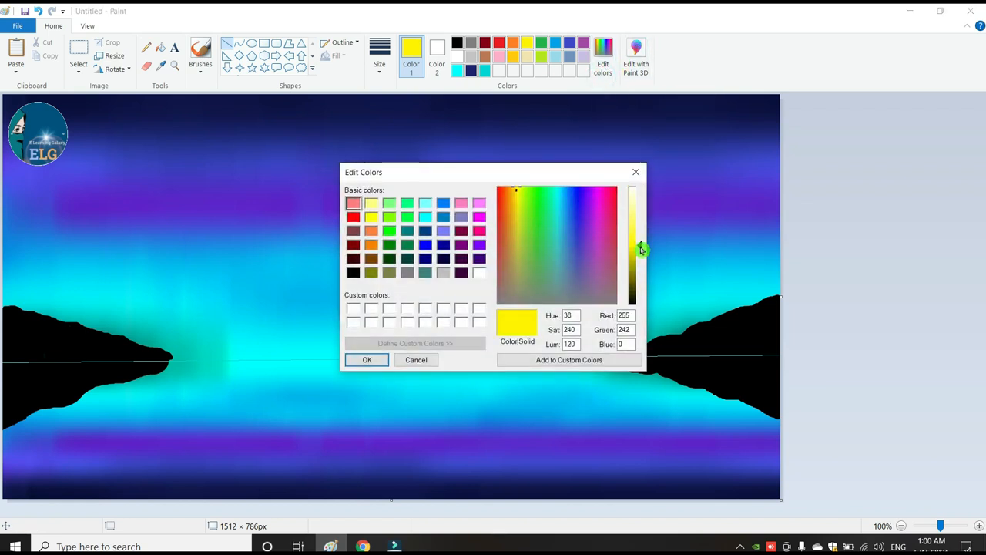
drag(641, 249, 643, 202)
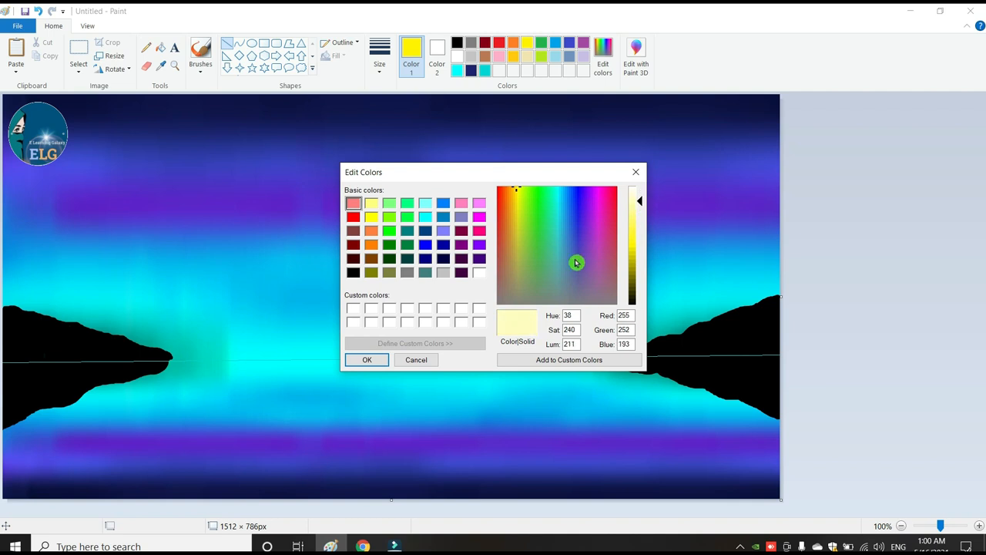
click(368, 362)
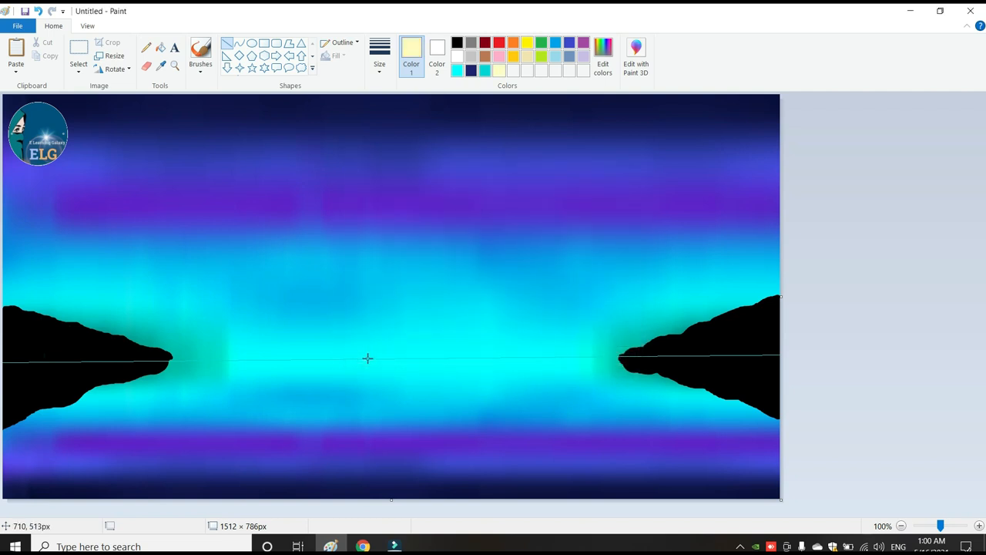
Draw a pale yellow straight line about 287 px long rightwards from the left hill's tip and thicken it into a broad bar.
click(233, 47)
drag(172, 354, 321, 352)
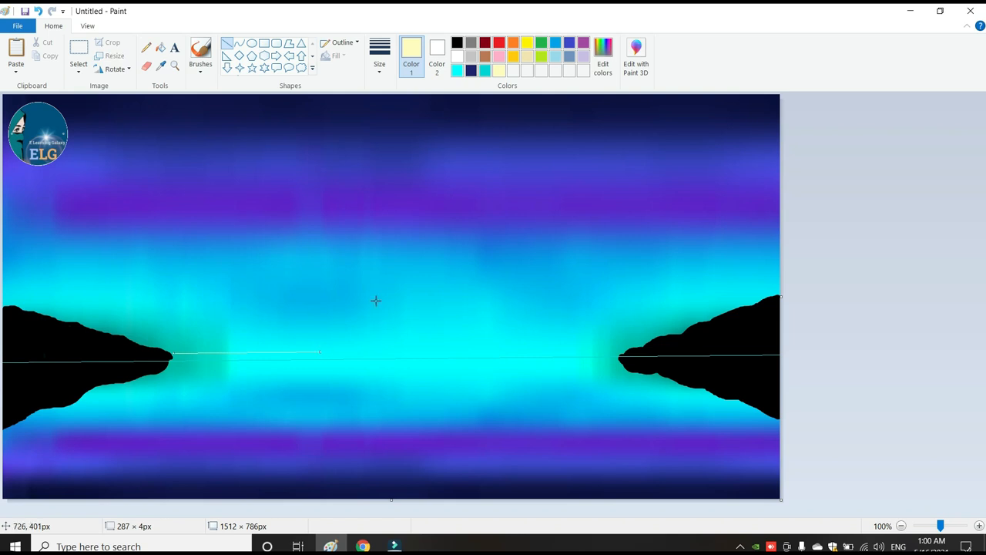
key(ctrl+plus)
key(ctrl+plus)
key(ctrl+plus)
key(ctrl+plus)
key(ctrl+plus)
key(ctrl+plus)
key(ctrl+plus)
key(ctrl+plus)
key(ctrl+plus)
key(ctrl+plus)
key(ctrl+plus)
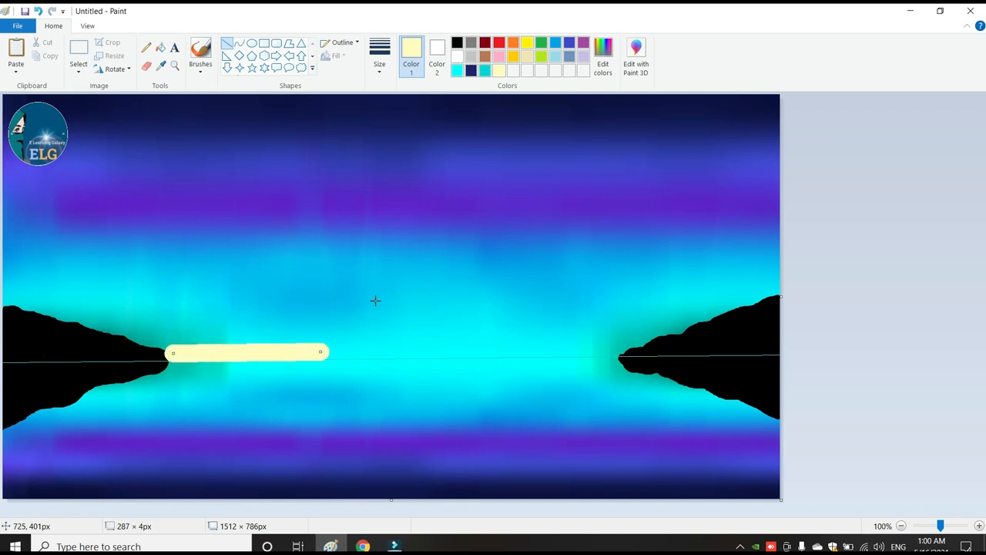
Thin the pale yellow bar slightly and move it up a little above the waterline.
key(ctrl+minus)
key(ctrl+minus)
key(ctrl+minus)
key(ctrl+minus)
key(ctrl+minus)
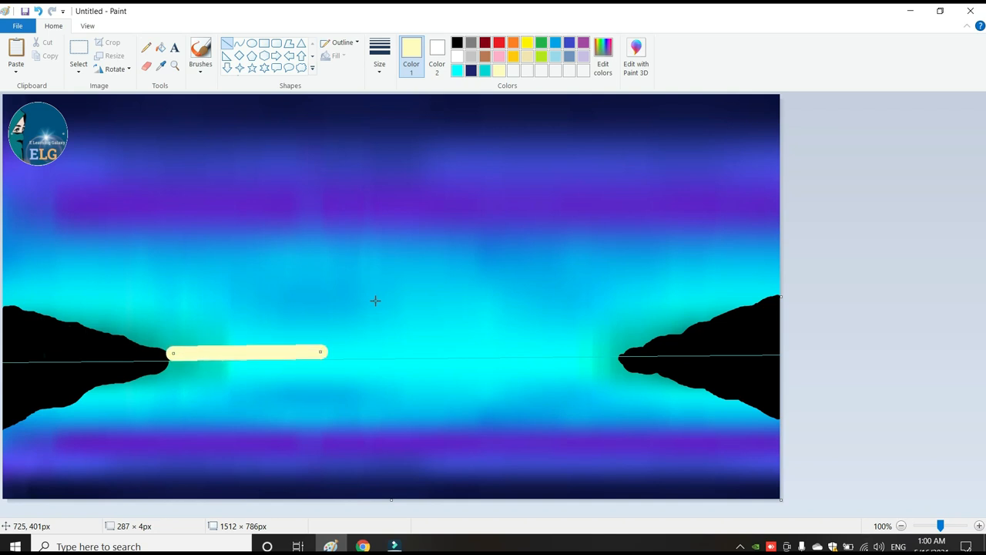
drag(320, 351, 318, 347)
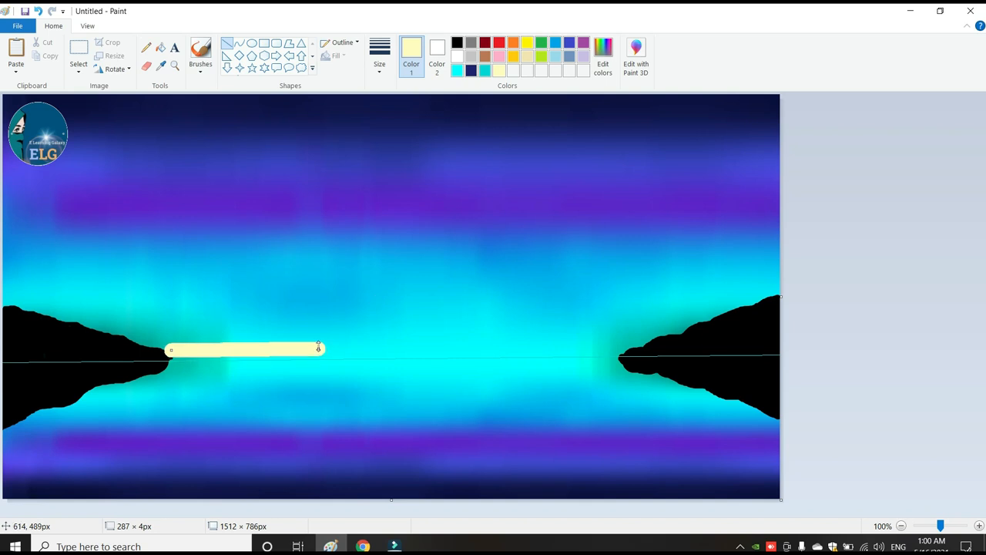
Fine-tune the thickness of the pale yellow bar beside the left hill's tip and place it on the canvas.
key(ctrl+minus)
key(ctrl+plus)
key(ctrl+plus)
key(ctrl+plus)
key(ctrl+plus)
click(921, 328)
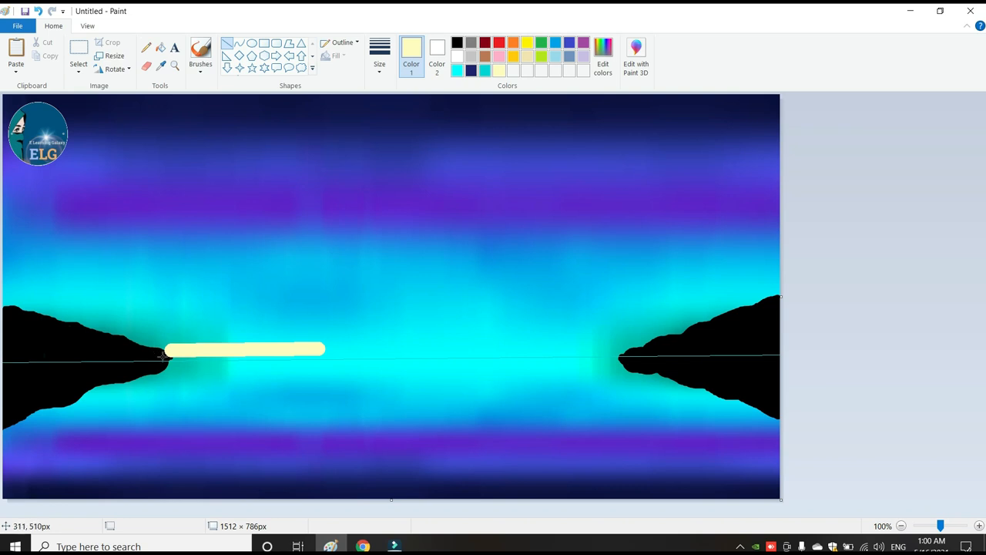
Draw broad pale yellow diagonals from both bar ends down to the canvas's lower edge and brush the area between them solid as a dock.
mouse_move(168, 350)
mouse_down()
mouse_move(91, 399)
mouse_move(7, 488)
mouse_up()
click(840, 387)
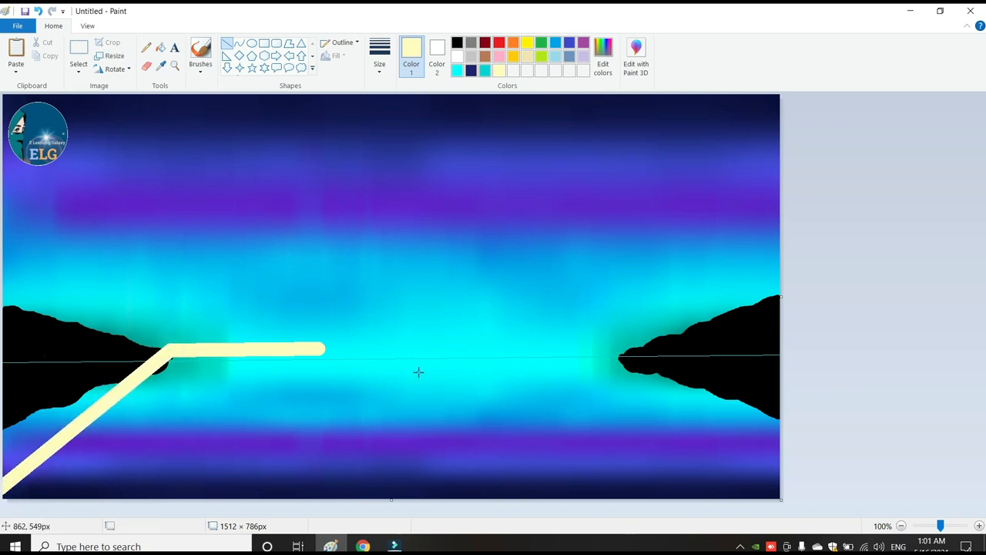
drag(325, 346, 177, 517)
click(863, 370)
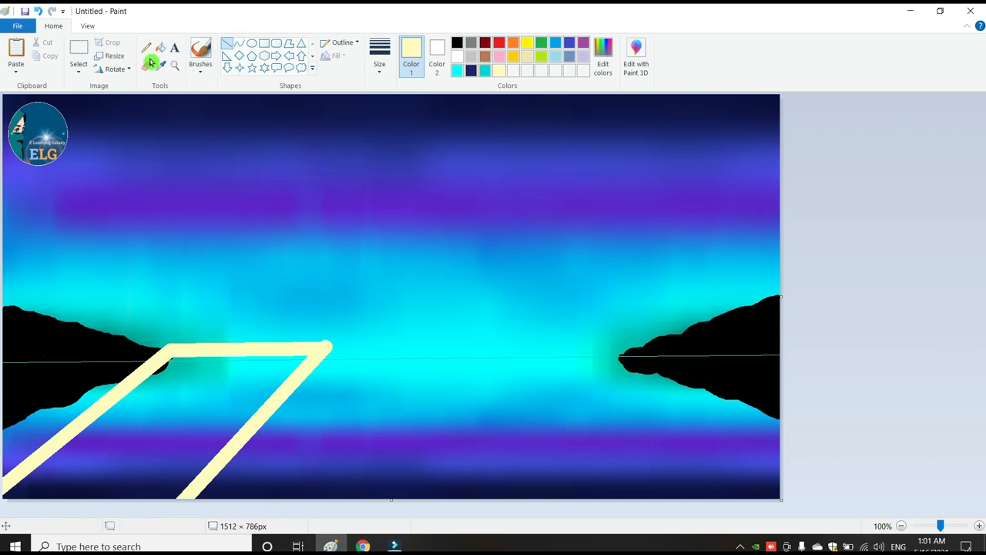
click(199, 49)
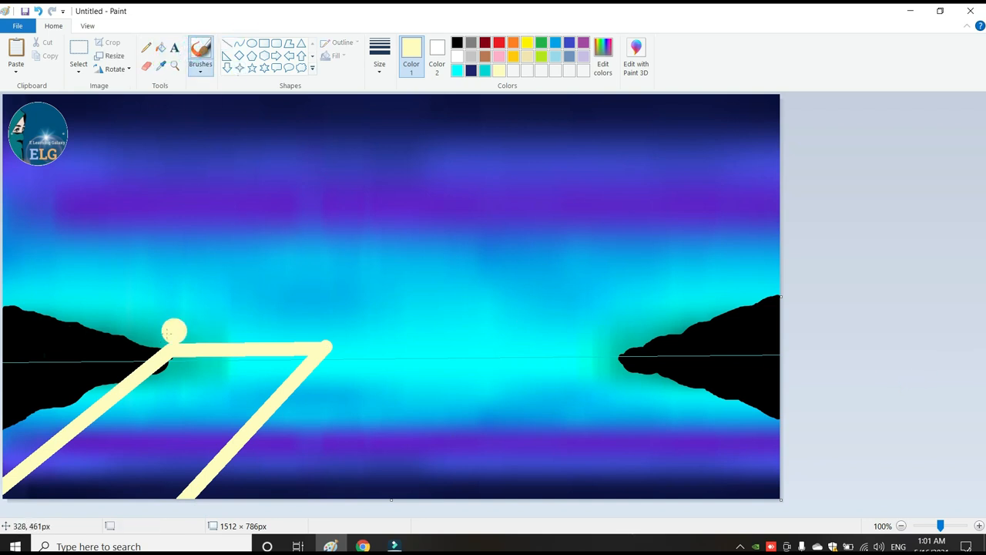
mouse_move(181, 360)
mouse_down()
mouse_move(25, 485)
mouse_move(38, 491)
mouse_move(186, 378)
mouse_move(301, 357)
mouse_move(186, 462)
mouse_move(226, 445)
mouse_move(191, 404)
mouse_move(226, 391)
mouse_move(123, 480)
mouse_move(107, 463)
mouse_move(65, 490)
mouse_move(170, 440)
mouse_move(139, 488)
mouse_move(112, 493)
mouse_up()
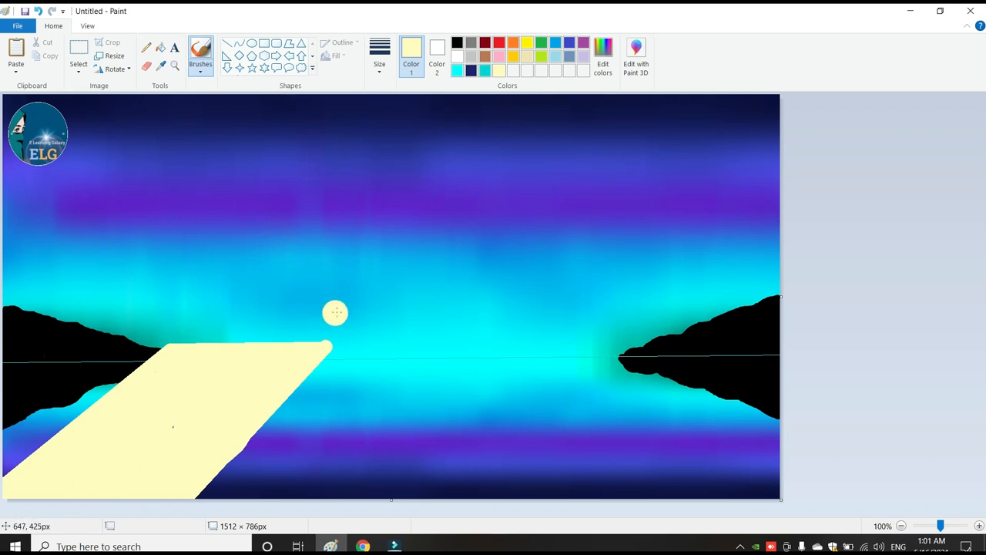
Draw four pale yellow vertical line posts at the dock's corners, the far right one about 156 px tall.
click(226, 43)
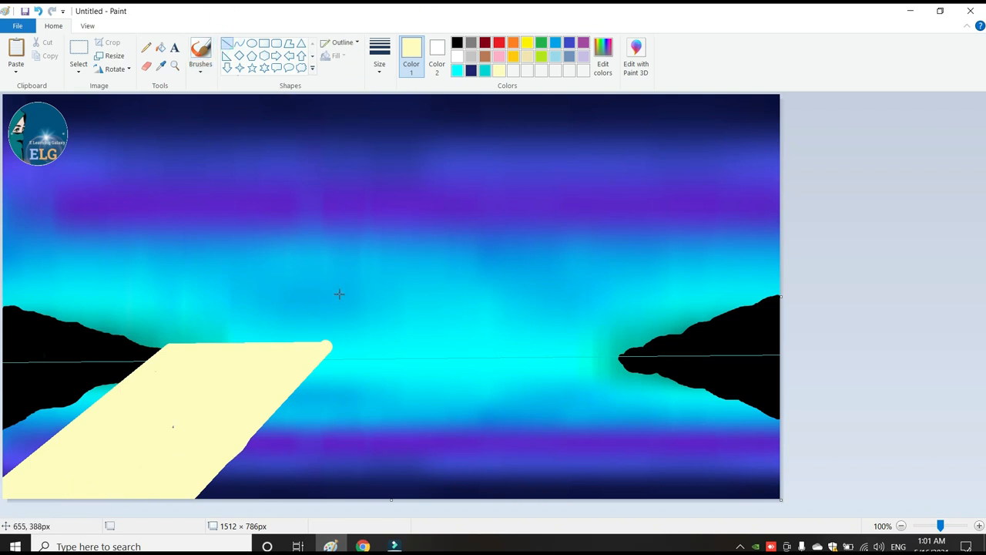
drag(329, 297, 329, 378)
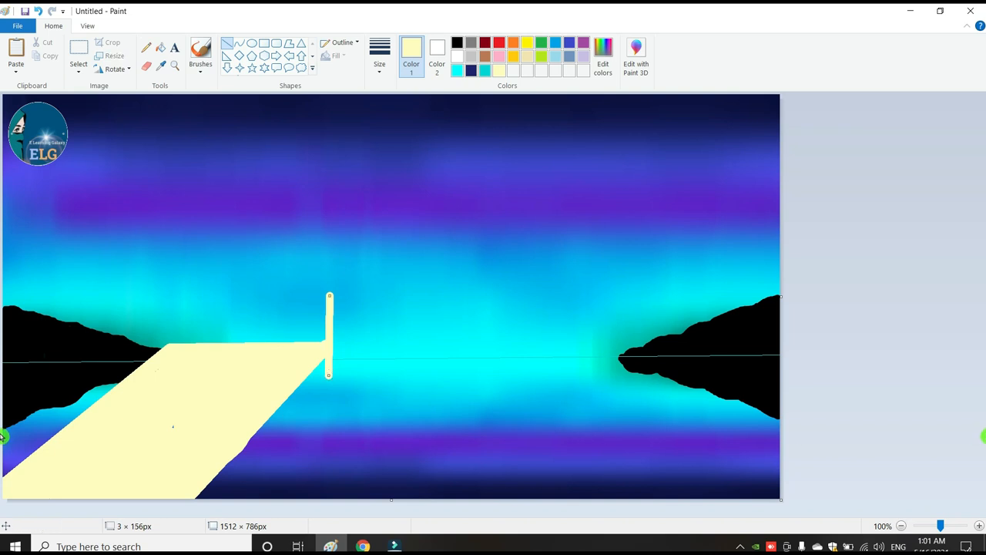
mouse_move(166, 306)
mouse_down()
mouse_move(167, 348)
mouse_move(166, 297)
mouse_up()
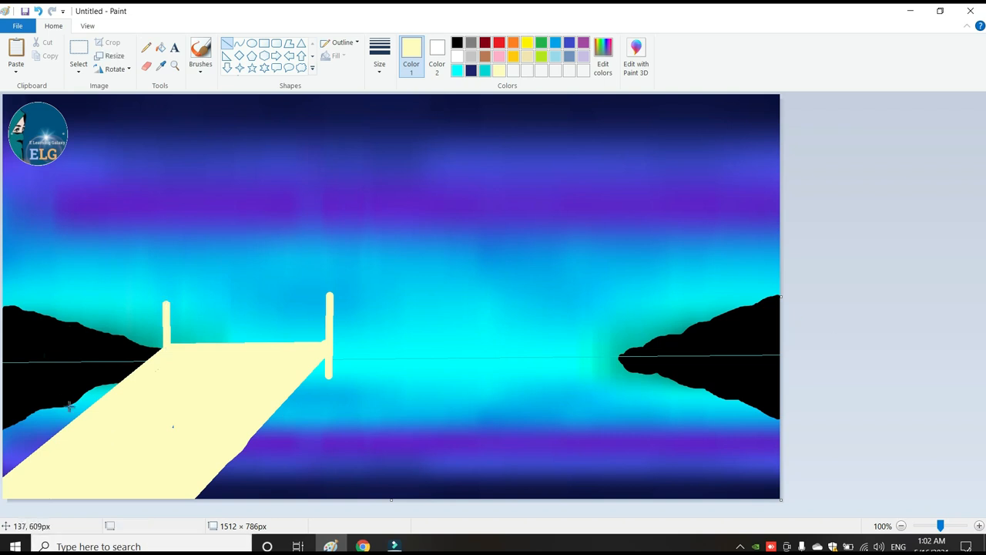
drag(47, 386, 47, 441)
drag(219, 478, 216, 497)
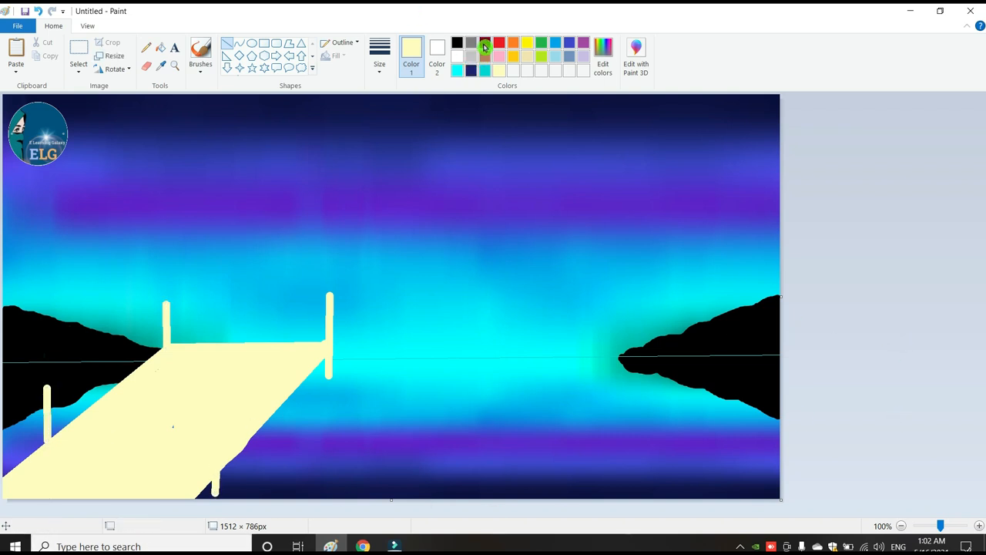
Draw a dark red line of about 266 × 291 px along the dock's right edge and thicken it.
click(484, 44)
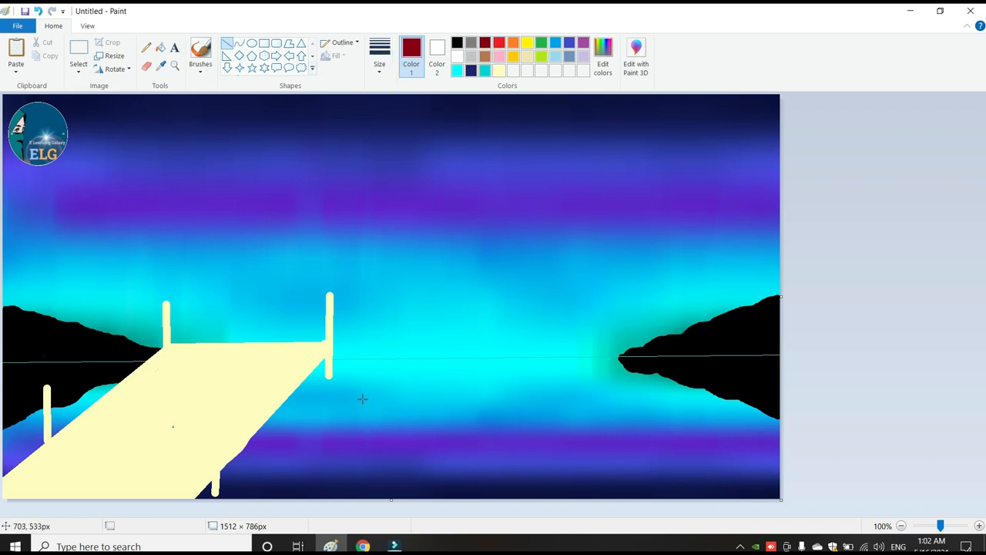
mouse_move(320, 351)
mouse_down()
mouse_move(198, 470)
mouse_move(183, 499)
mouse_up()
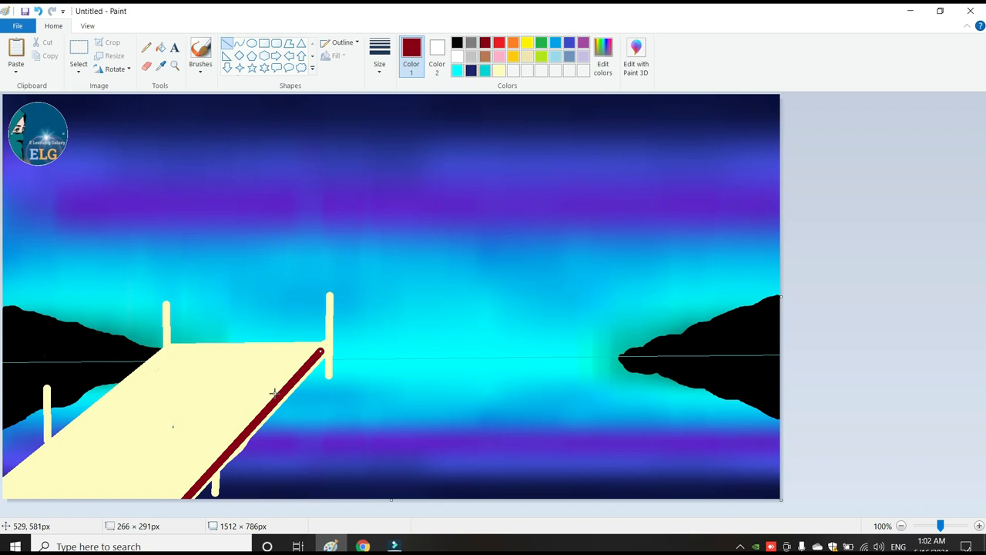
key(ctrl+plus)
key(ctrl+plus)
key(ctrl+plus)
key(ctrl+plus)
key(ctrl+plus)
key(ctrl+plus)
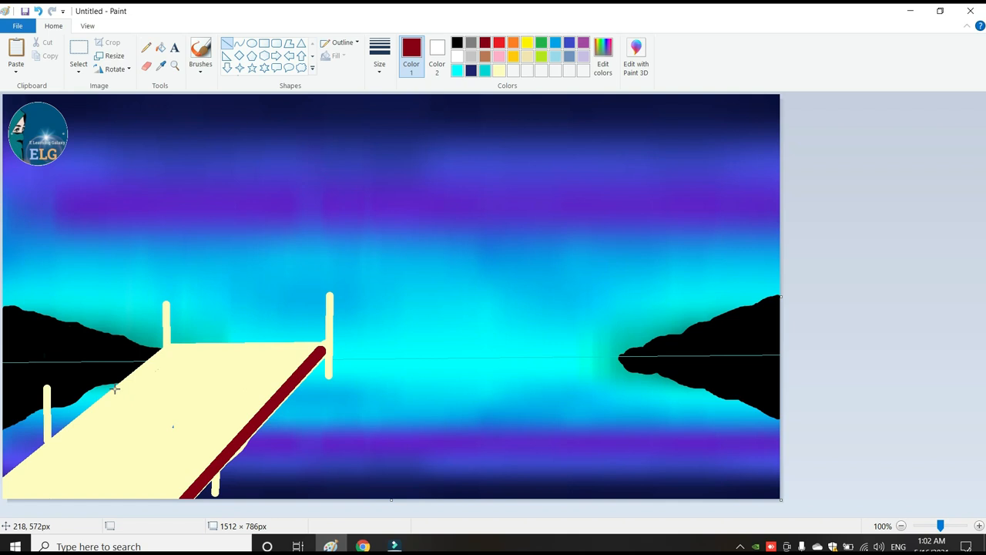
Draw three thick dark red horizontal lines across the dock to divide it into planks.
drag(114, 385, 287, 387)
drag(59, 432, 247, 431)
click(128, 490)
drag(12, 473, 201, 472)
click(145, 331)
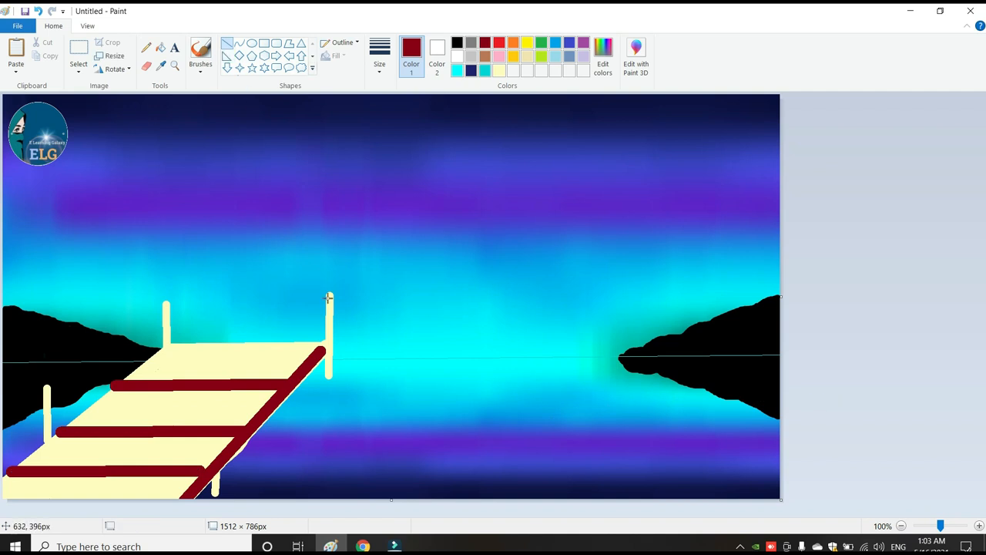
Draw dark red vertical lines along the left side of all four dock posts.
drag(329, 296, 326, 383)
drag(165, 302, 164, 343)
drag(46, 387, 47, 439)
drag(210, 475, 211, 495)
Switch to the Airbrush and mix a stronger yellow for Color 1 with luminosity 195 (RGB 255, 251, 159).
click(199, 65)
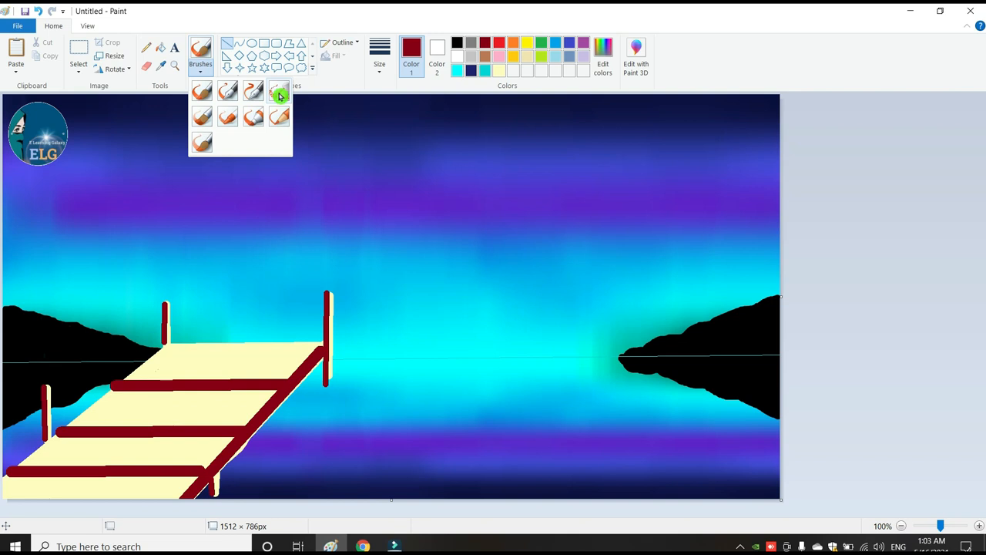
click(279, 100)
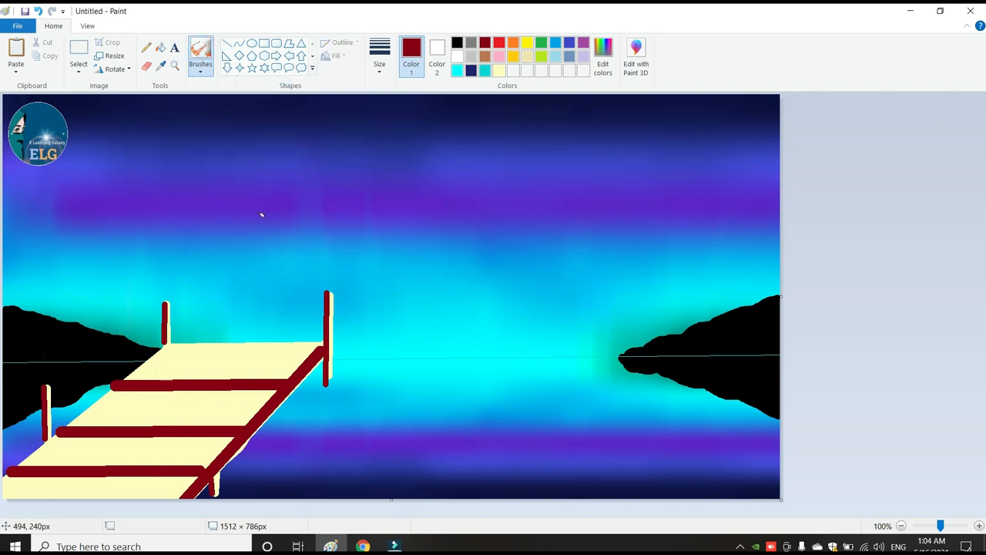
click(500, 73)
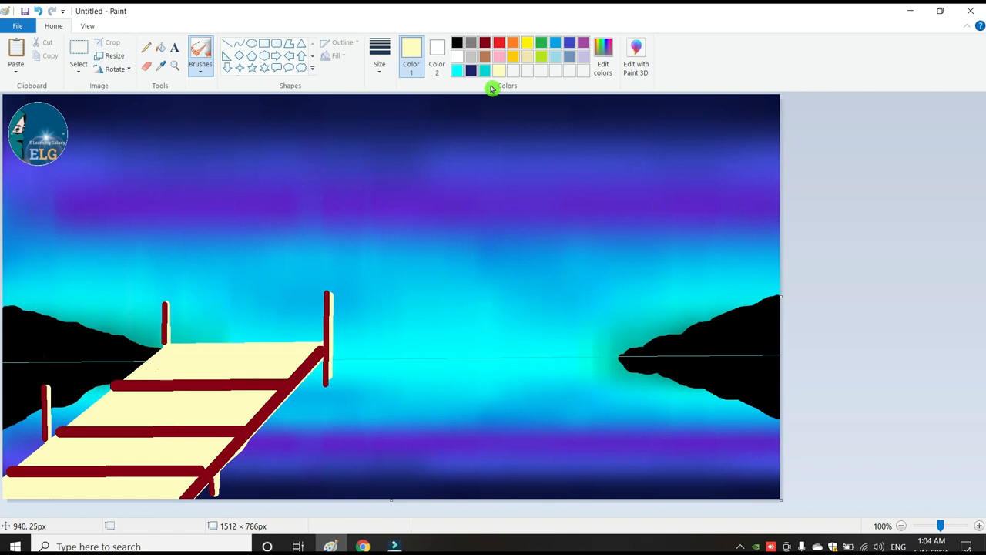
click(603, 69)
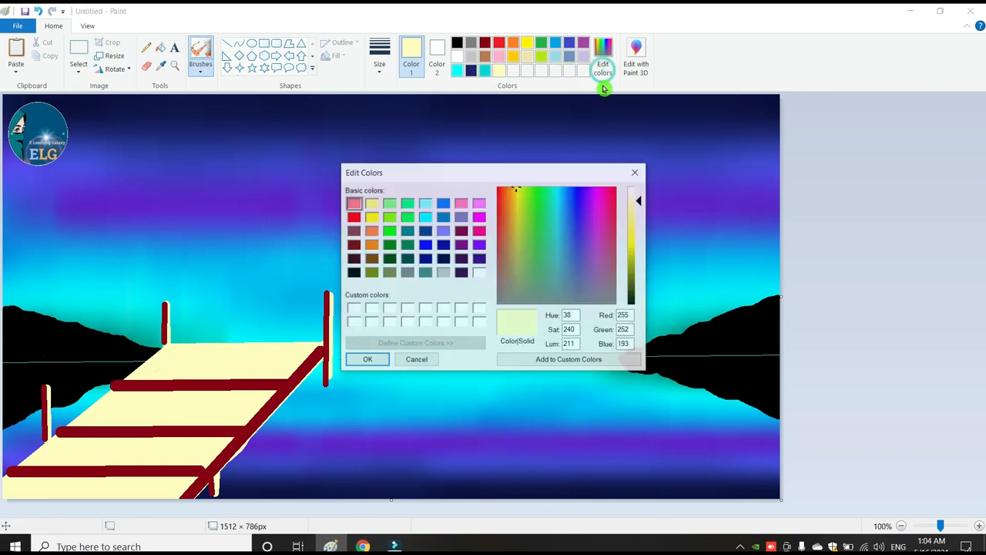
drag(640, 202, 640, 212)
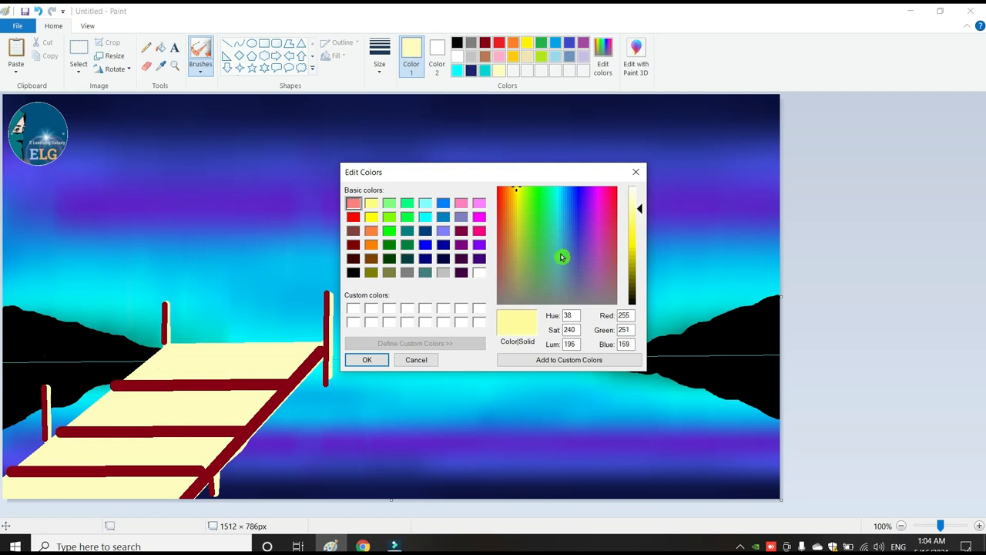
click(368, 360)
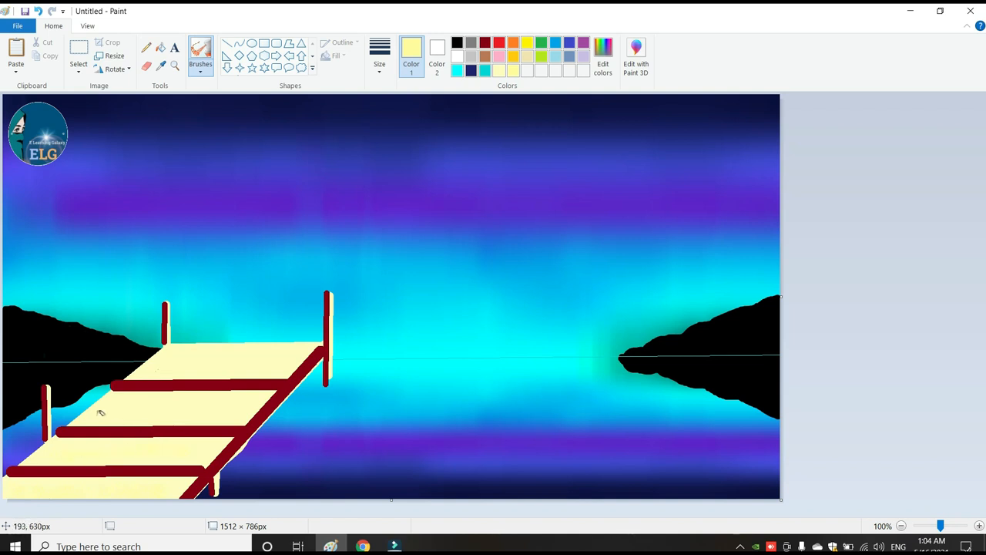
Spray brown airbrush texture along the middle of each of the dock's four planks.
click(485, 56)
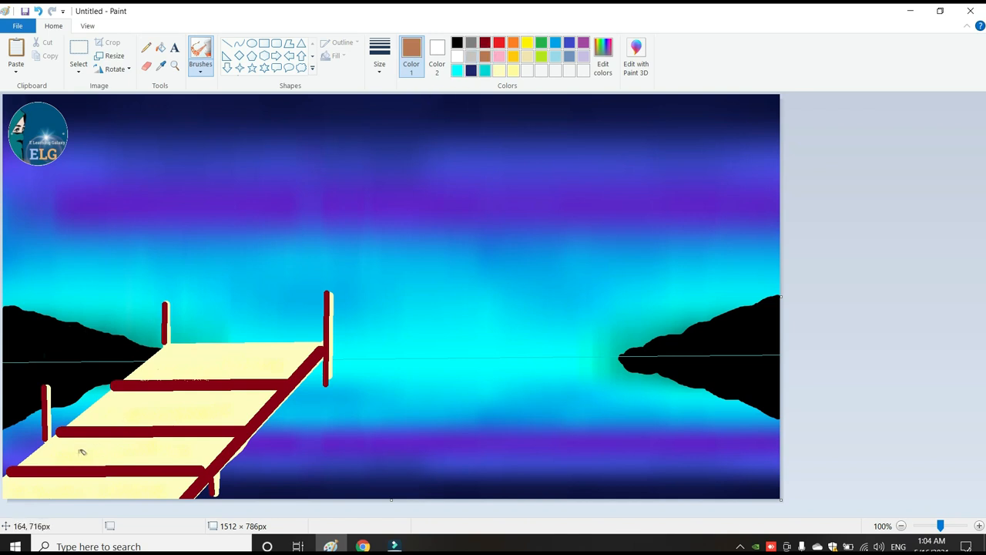
drag(15, 488, 179, 490)
drag(38, 456, 158, 456)
drag(101, 415, 222, 415)
drag(164, 366, 272, 368)
drag(71, 455, 195, 450)
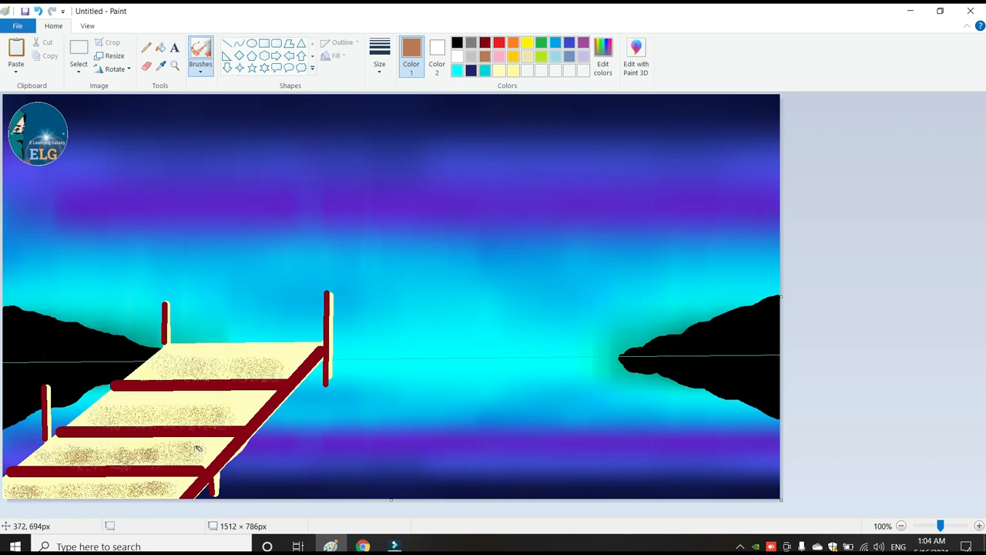
Place a large round brown brush dot on top of each of the three upright dock posts.
click(200, 65)
click(199, 91)
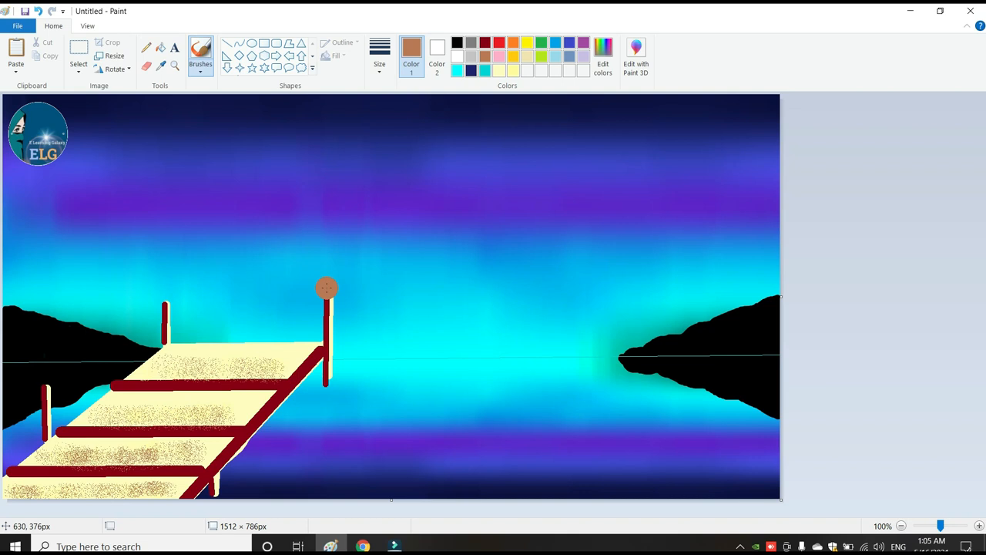
click(326, 288)
click(163, 295)
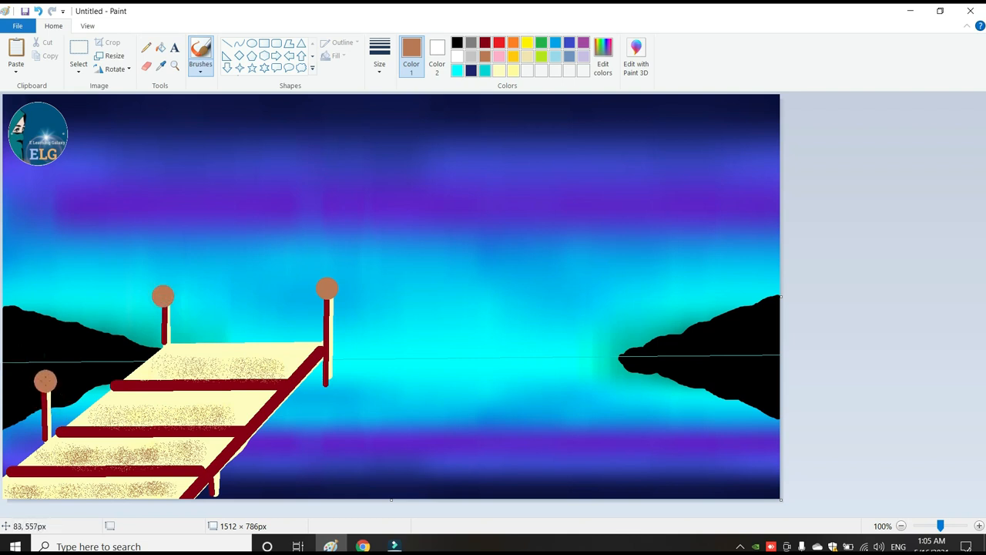
click(44, 380)
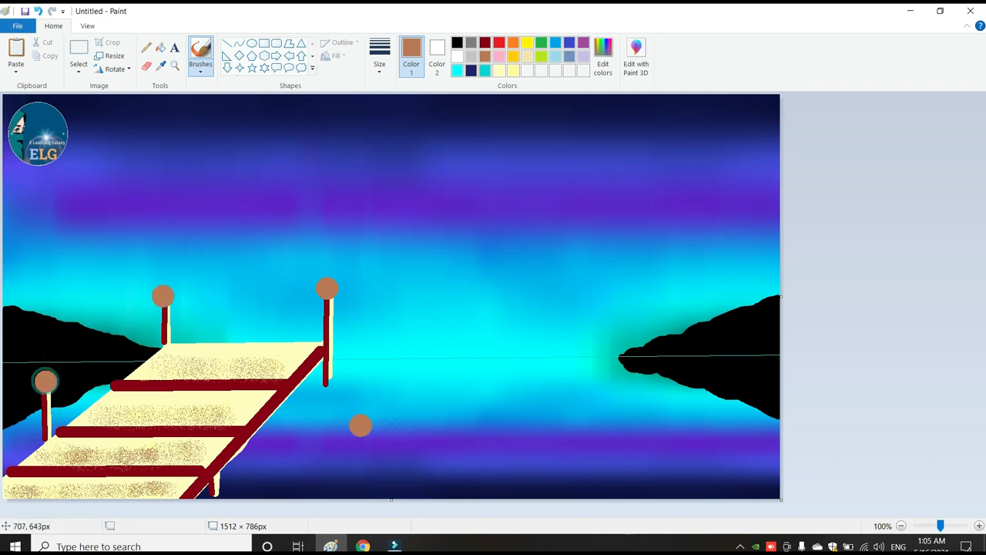
Add a small white highlight dot to each of the three brown post knobs.
click(459, 58)
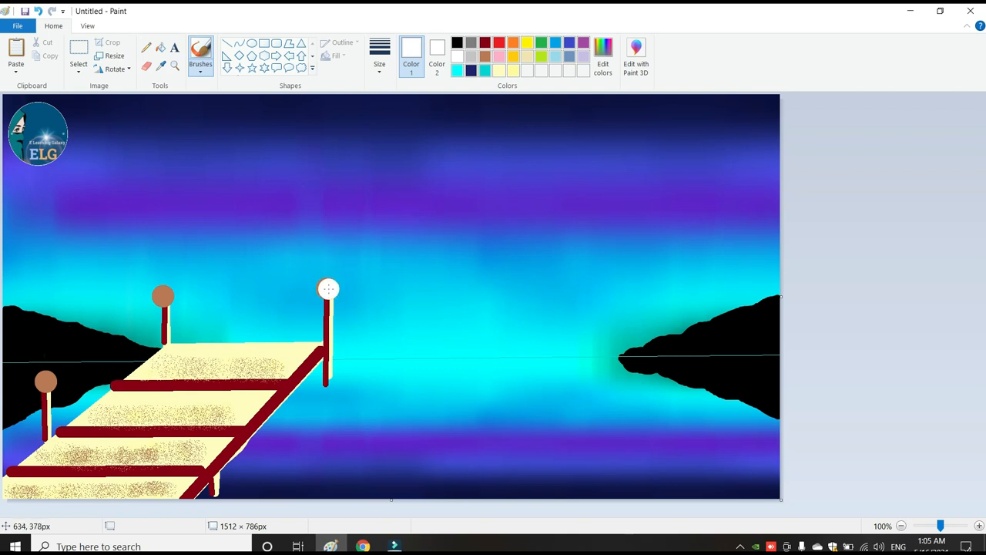
click(329, 288)
click(164, 292)
click(41, 379)
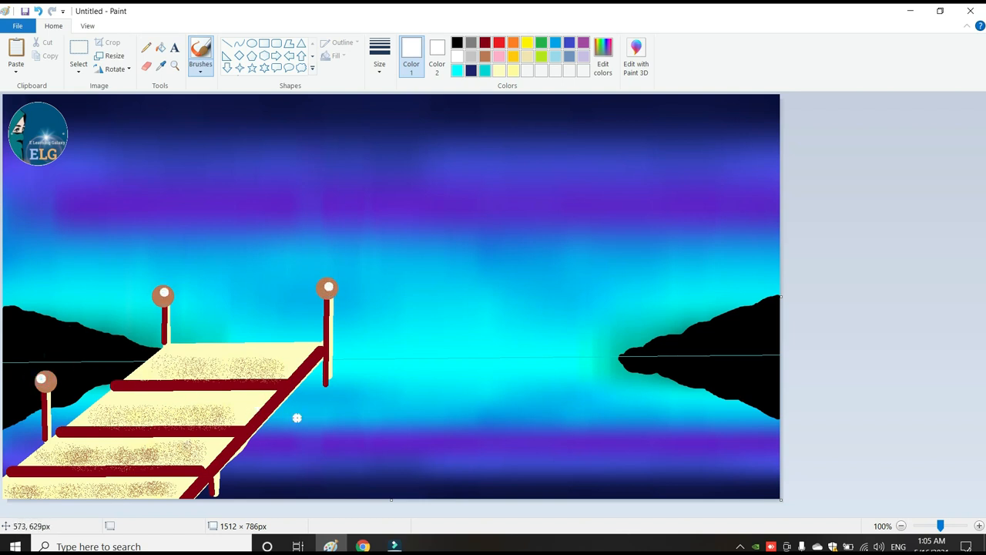
Switch to Chrome and save the Snow White wallpaper with the animals as "pic 1" in the Pictures folder.
click(362, 546)
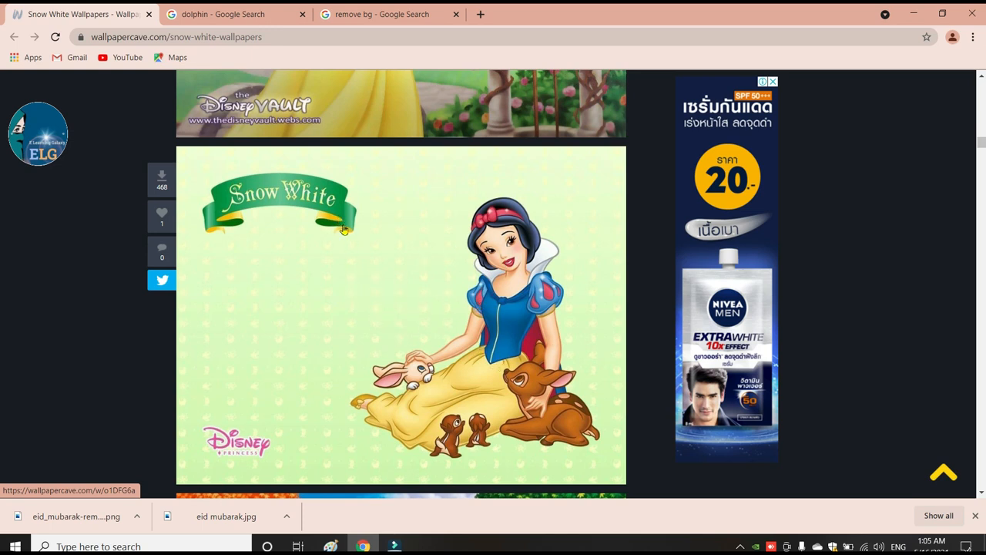
right_click(358, 292)
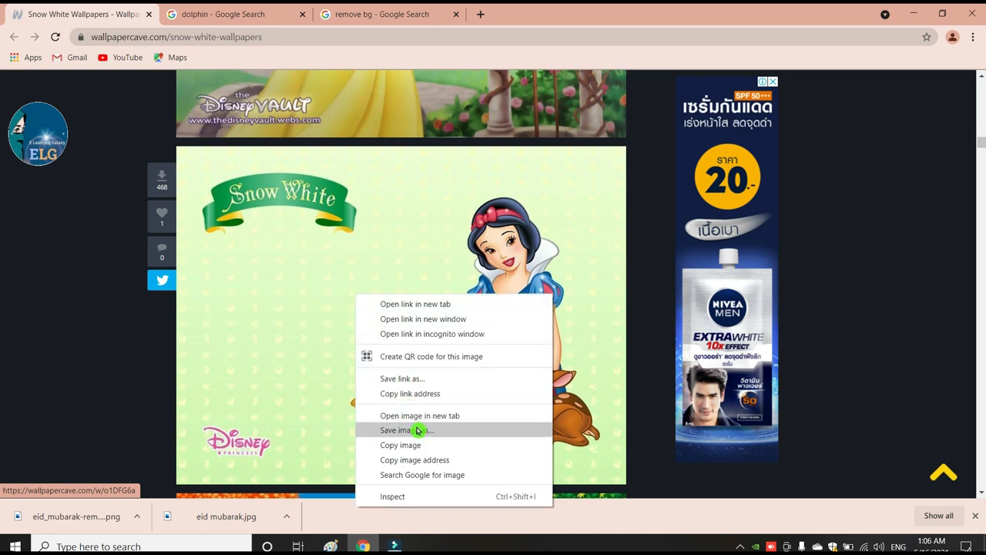
click(417, 430)
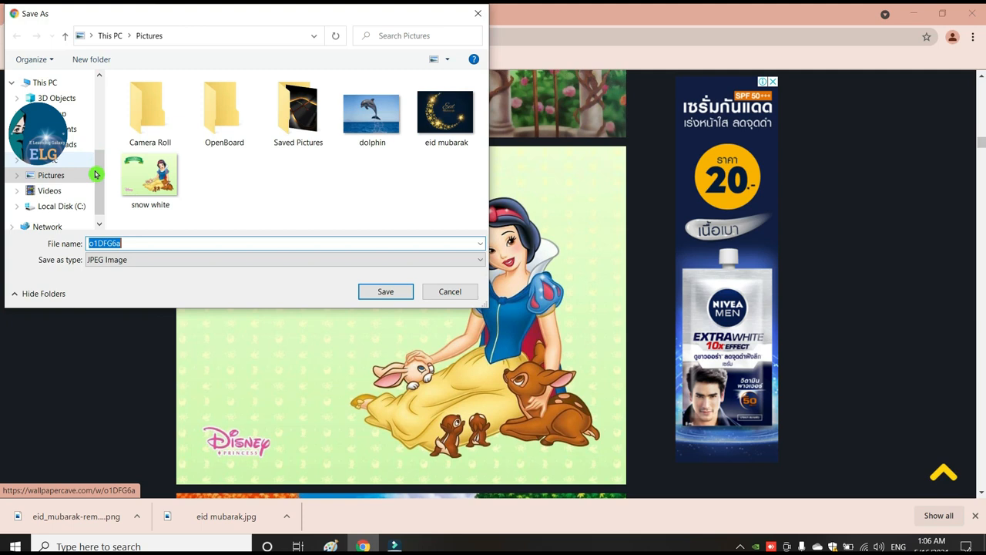
click(184, 242)
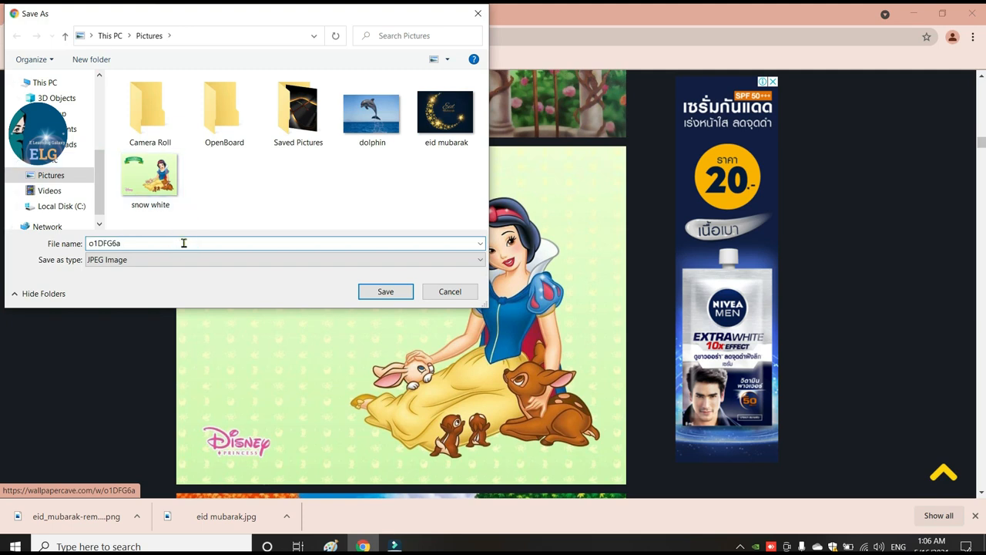
key(BackSpace)
key(BackSpace)
key(BackSpace)
key(BackSpace)
key(BackSpace)
key(BackSpace)
click(386, 295)
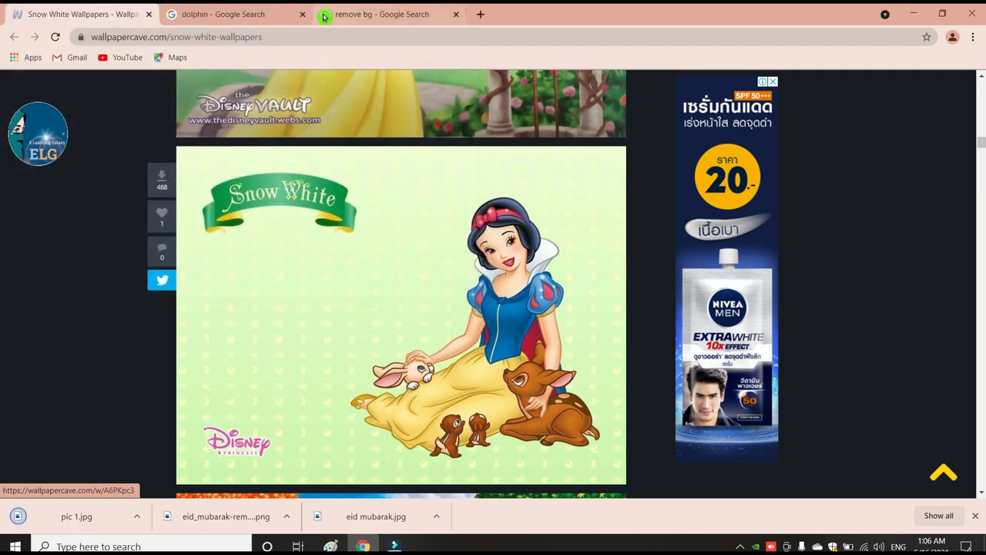
Open the remove.bg website from the "remove bg" search results.
click(388, 16)
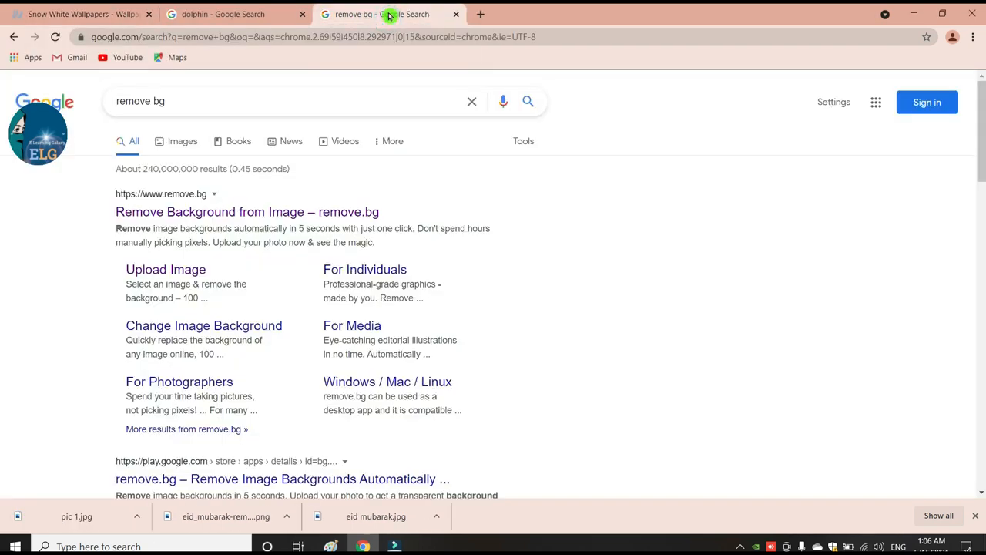
click(171, 120)
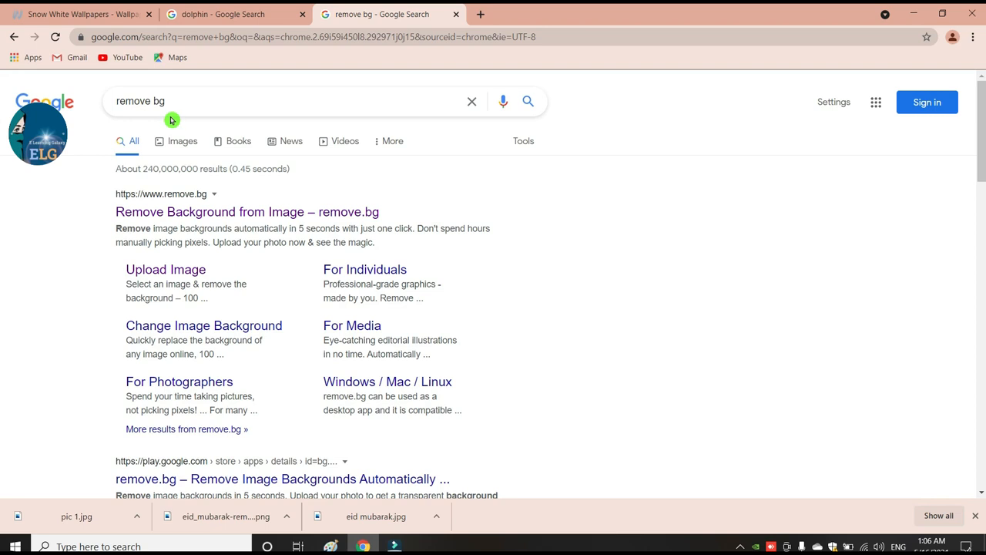
click(229, 207)
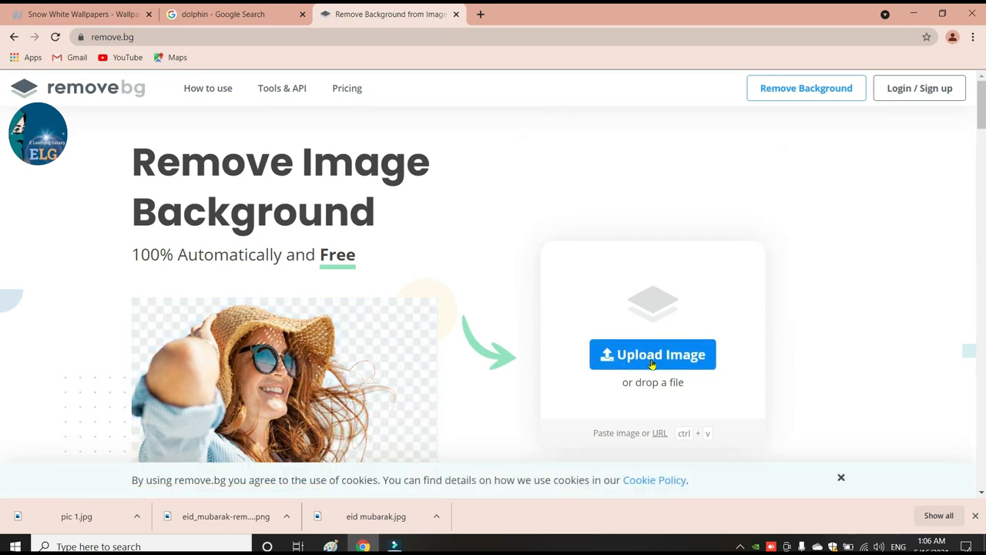
Upload "pic 1" from the Pictures folder to remove its background, and download the result at preview size.
click(653, 364)
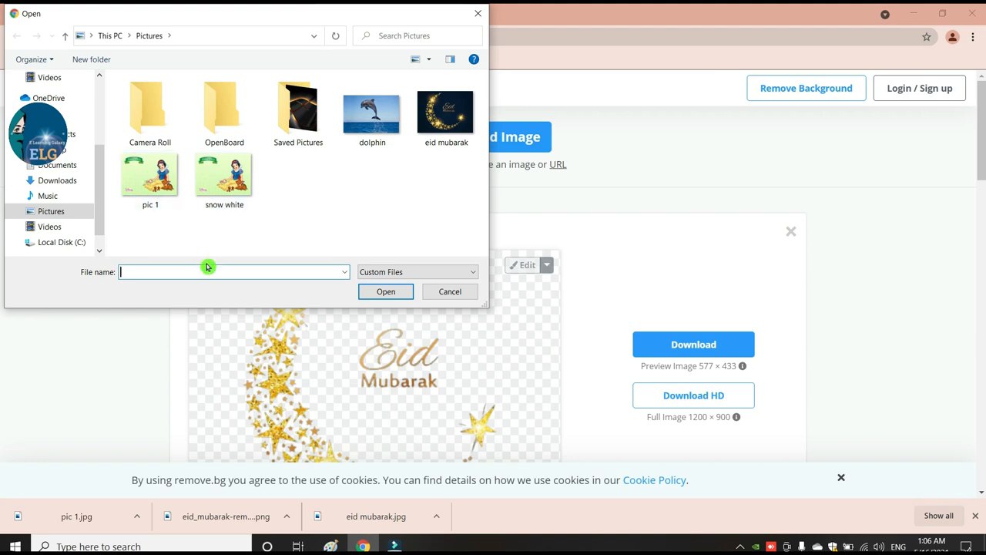
text(pic 1)
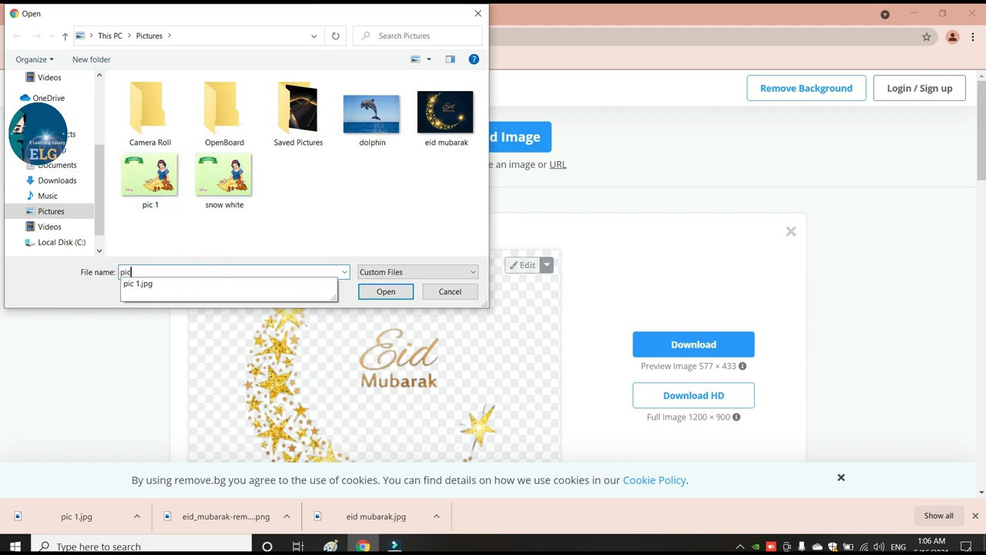
click(156, 182)
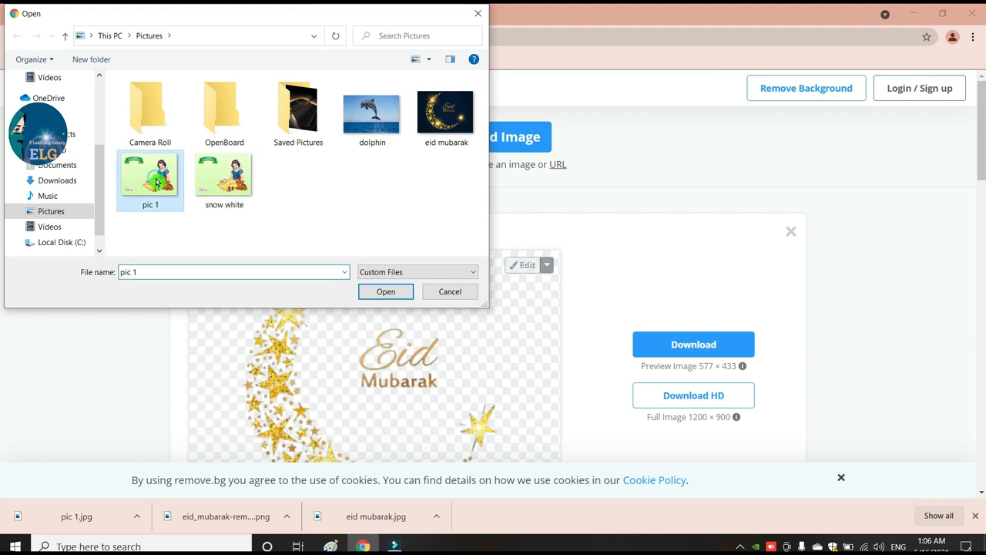
click(385, 291)
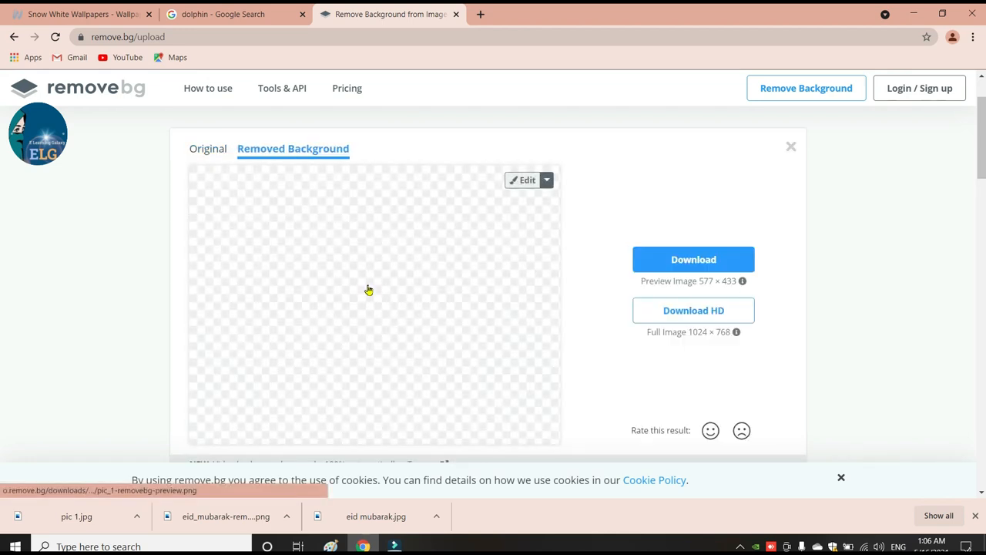
click(694, 259)
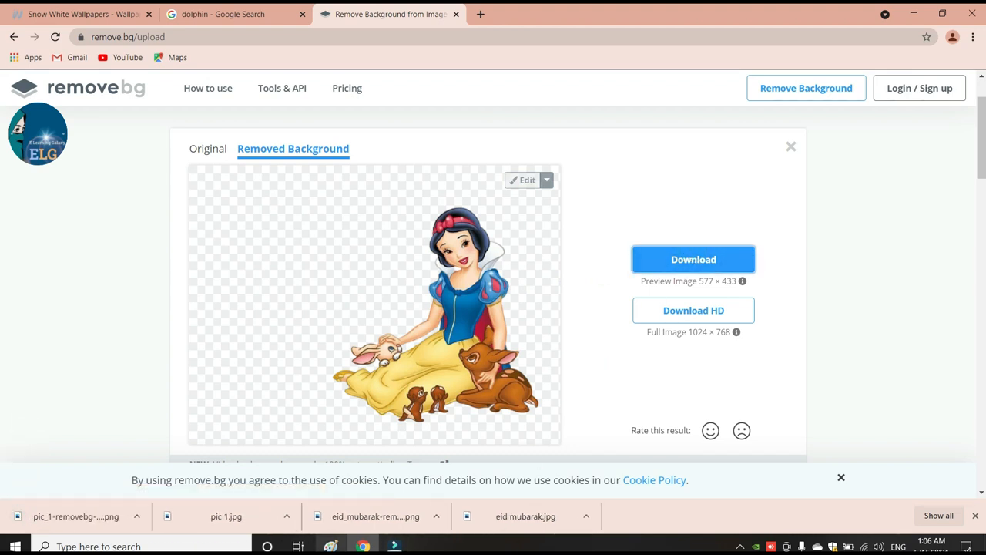
Switch to Paint and enable transparent selection.
click(331, 546)
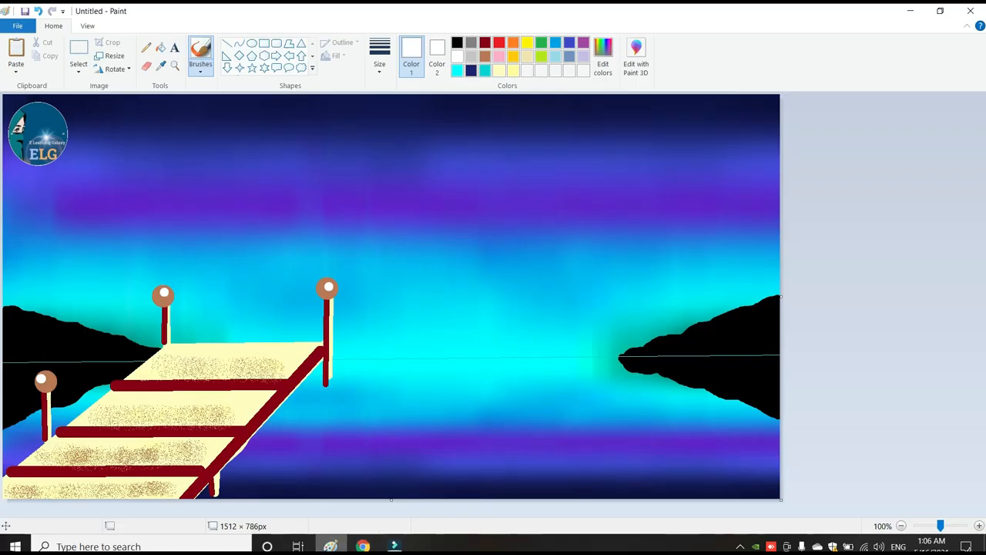
click(80, 74)
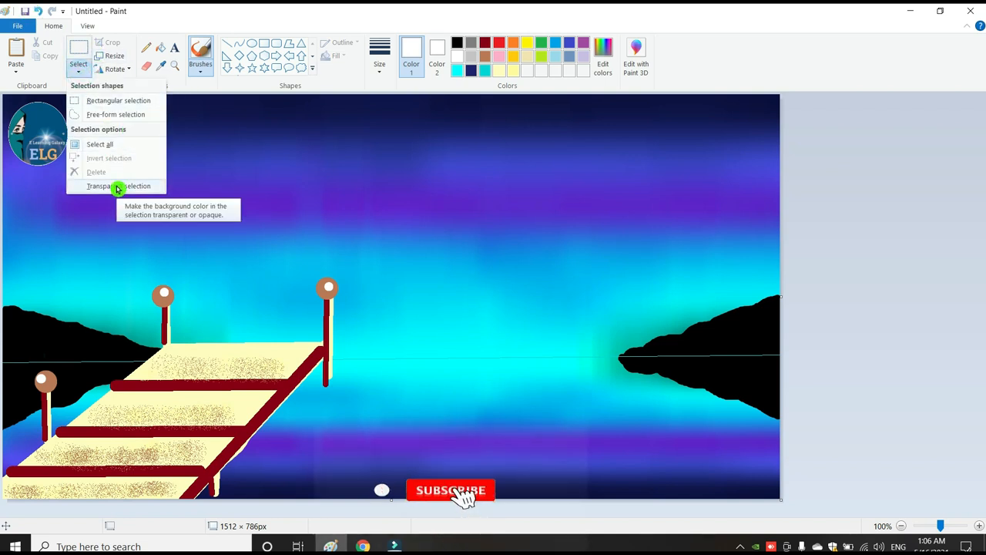
click(115, 186)
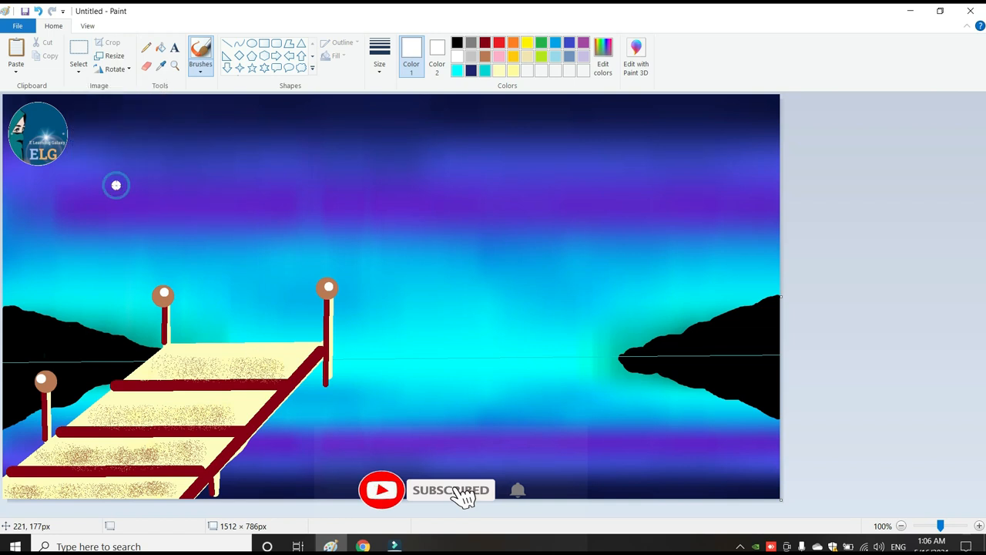
Paste the file pic_1-removebg-preview from the Downloads folder into the painting.
click(21, 74)
click(44, 99)
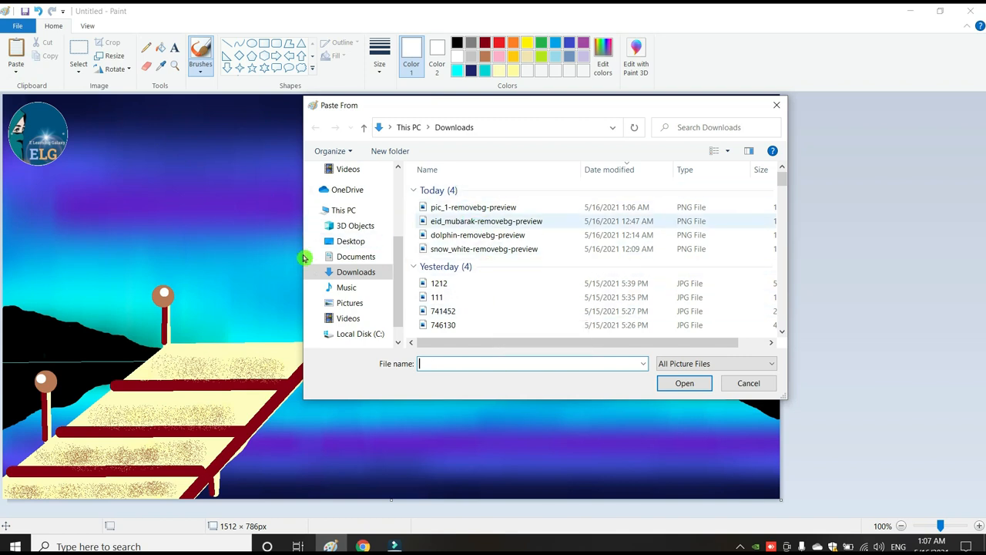
click(469, 210)
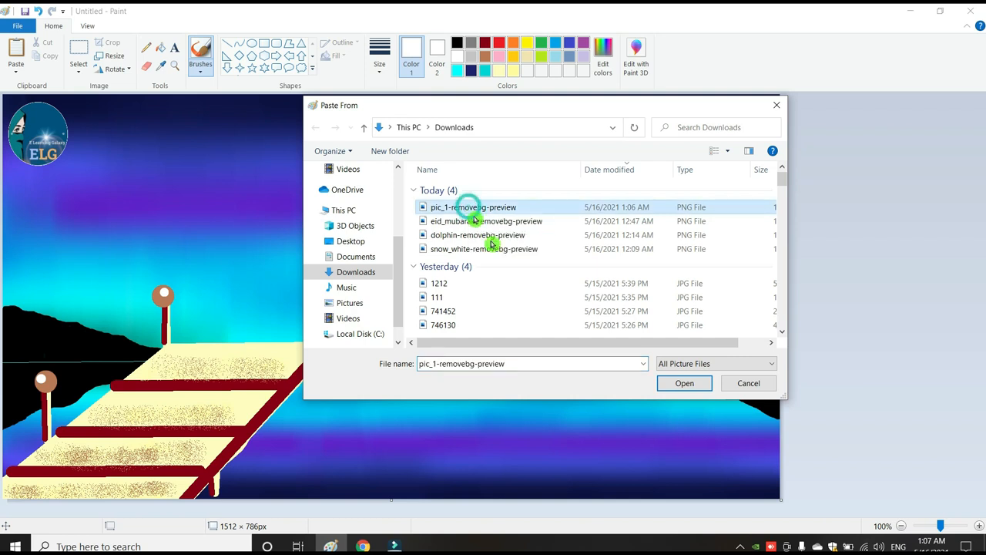
click(684, 383)
Position the pasted Snow White picture on the dock's upper planks and scale it to about 484 × 427 px.
drag(231, 238, 236, 336)
drag(306, 414, 245, 384)
drag(187, 296, 218, 355)
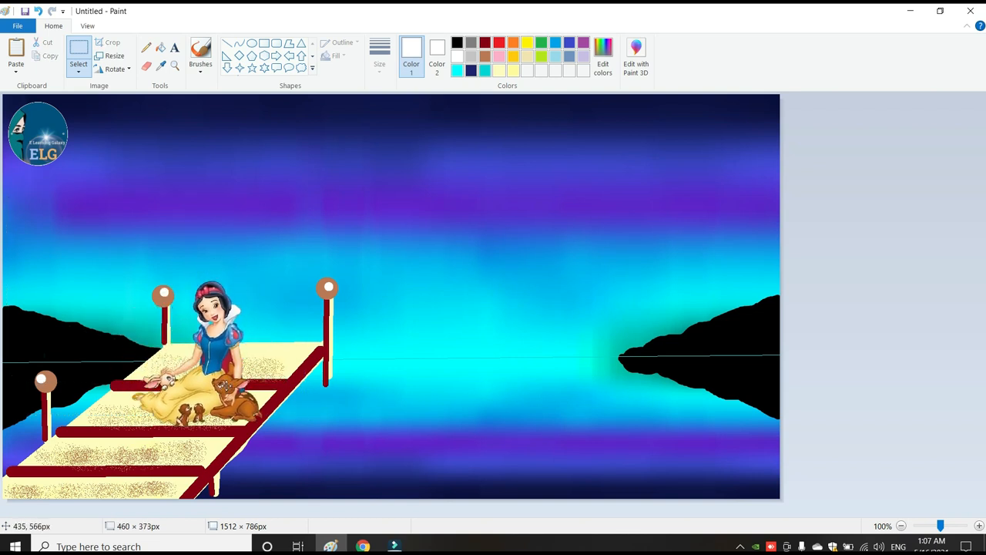
drag(152, 249, 152, 241)
drag(39, 346, 27, 348)
drag(182, 390, 180, 389)
drag(151, 244, 151, 225)
click(874, 331)
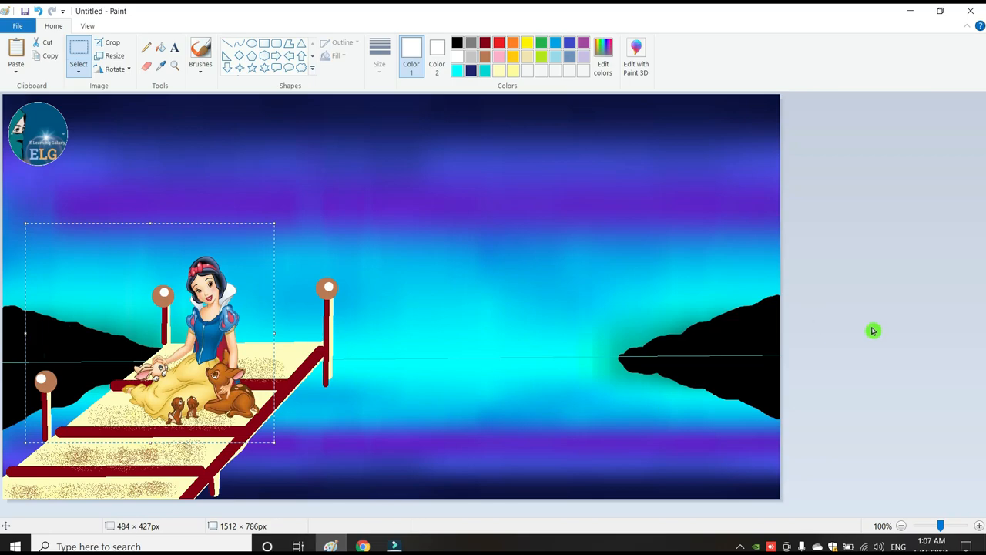
Switch to Chrome to view the jumping dolphin picture in the image results, and return to Paint.
click(363, 546)
click(222, 14)
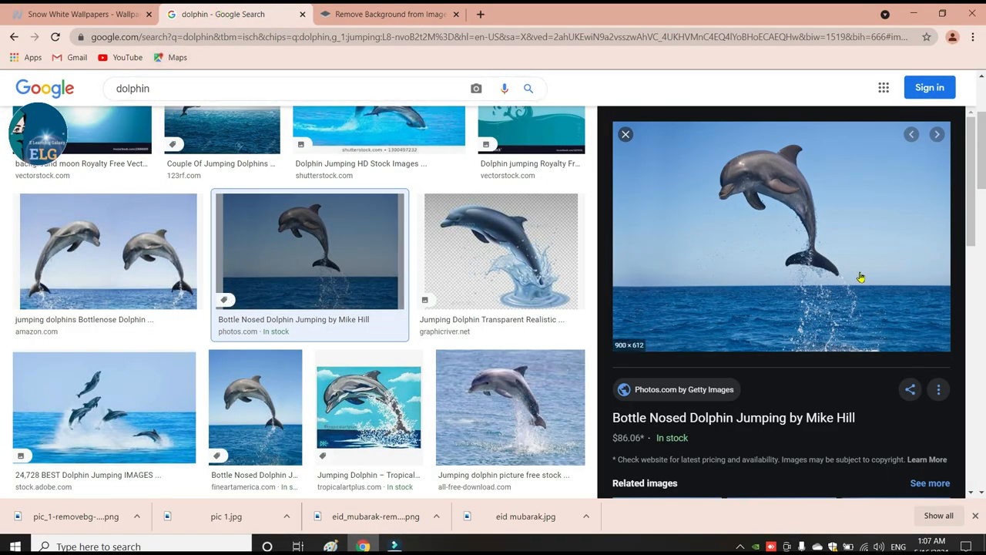
right_click(736, 233)
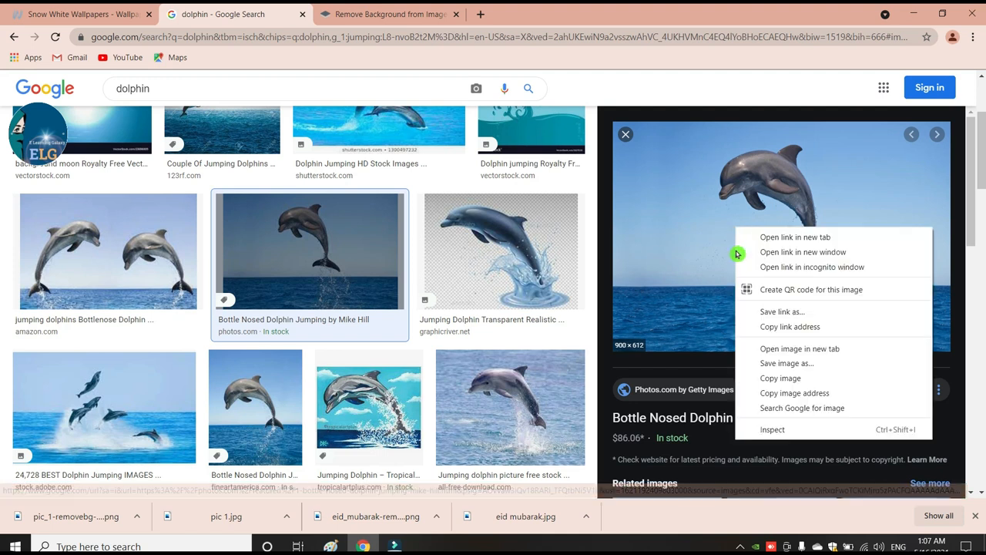
click(783, 374)
key(alt+Tab)
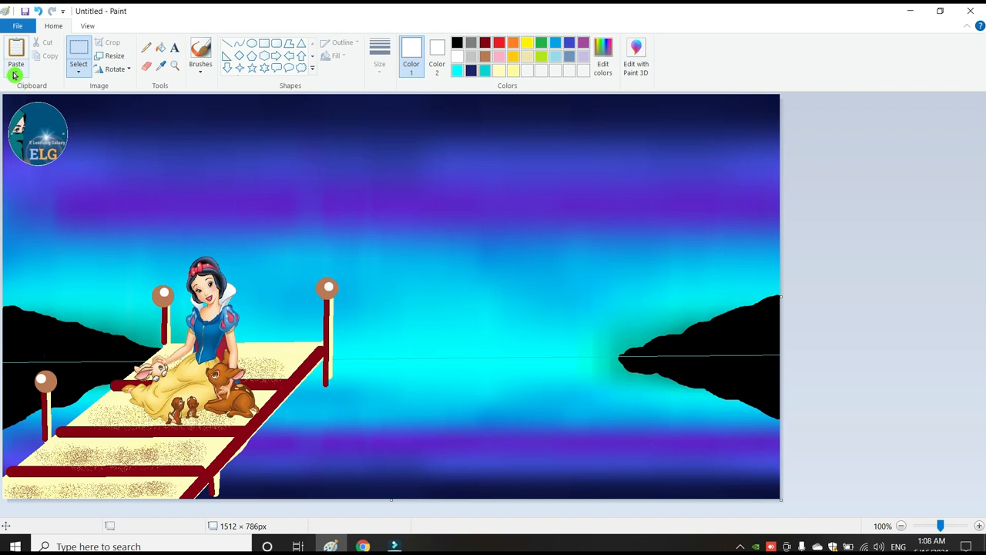
Paste the file dolphin-removebg-preview from the Downloads folder into the painting.
click(14, 73)
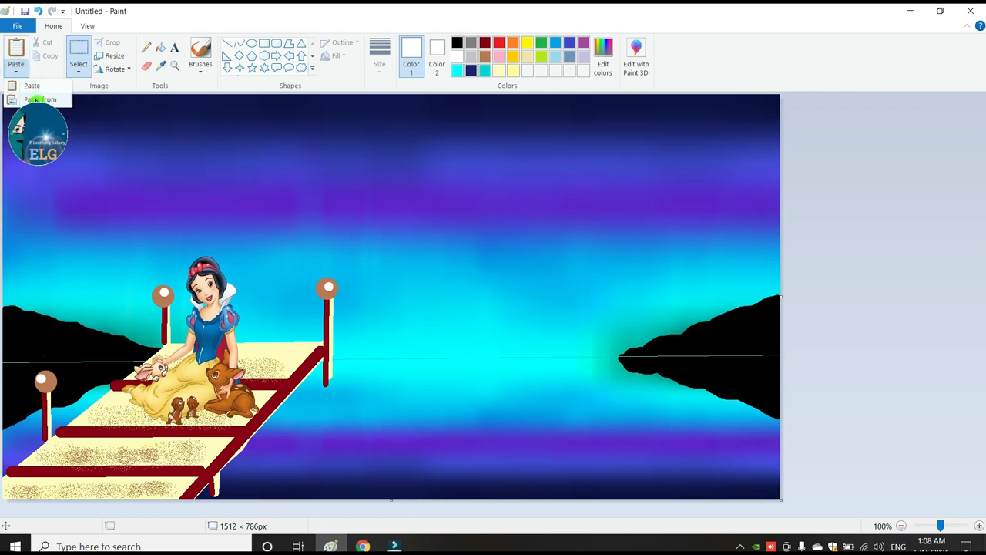
click(34, 99)
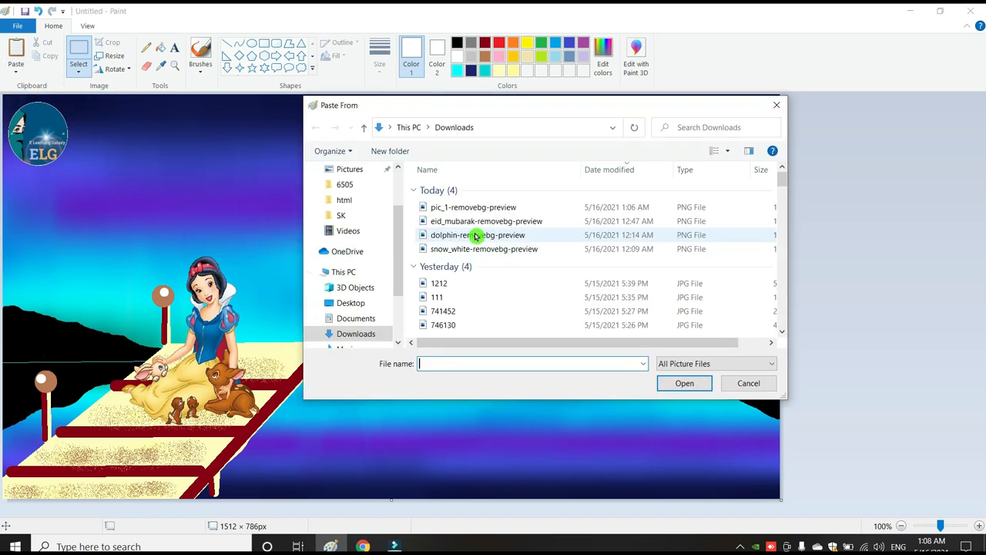
click(476, 236)
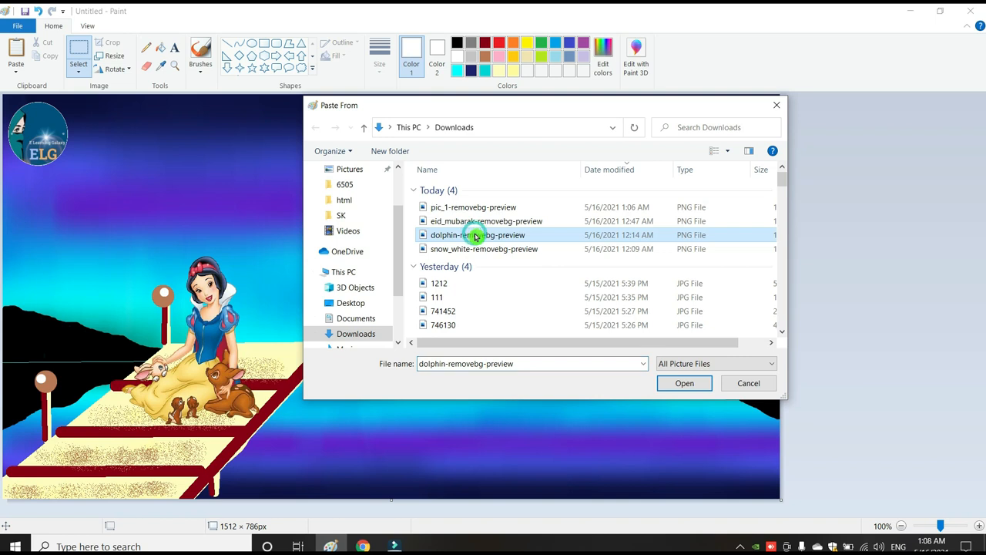
click(684, 383)
Place the pasted dolphin picture over the lake between the dock and the far hill, scaled to about 488 × 292 px.
drag(218, 202, 532, 382)
drag(472, 273, 473, 287)
drag(629, 484, 463, 417)
drag(462, 352, 490, 352)
drag(402, 352, 437, 355)
drag(525, 356, 550, 359)
drag(451, 420, 451, 426)
drag(450, 389, 471, 393)
drag(572, 362, 613, 368)
drag(375, 362, 363, 364)
drag(484, 295, 490, 279)
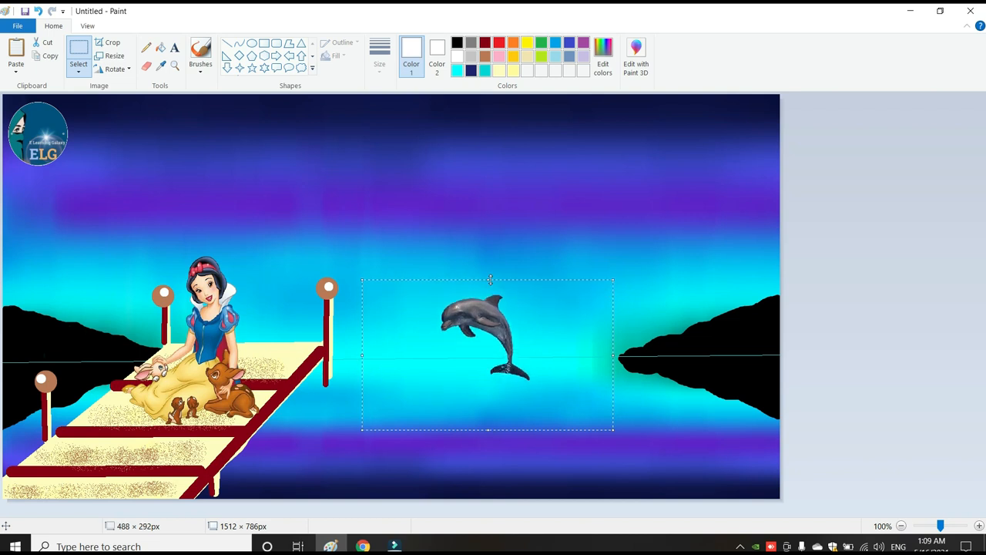
click(707, 370)
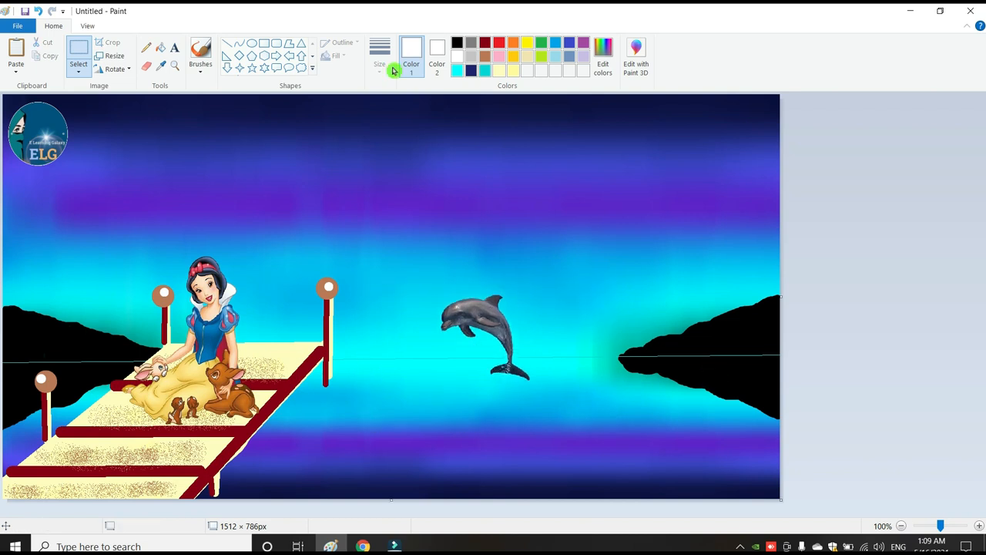
Spray aqua airbrush speckles across the lower lake water and over the black hill reflections on both shores.
click(212, 67)
click(281, 88)
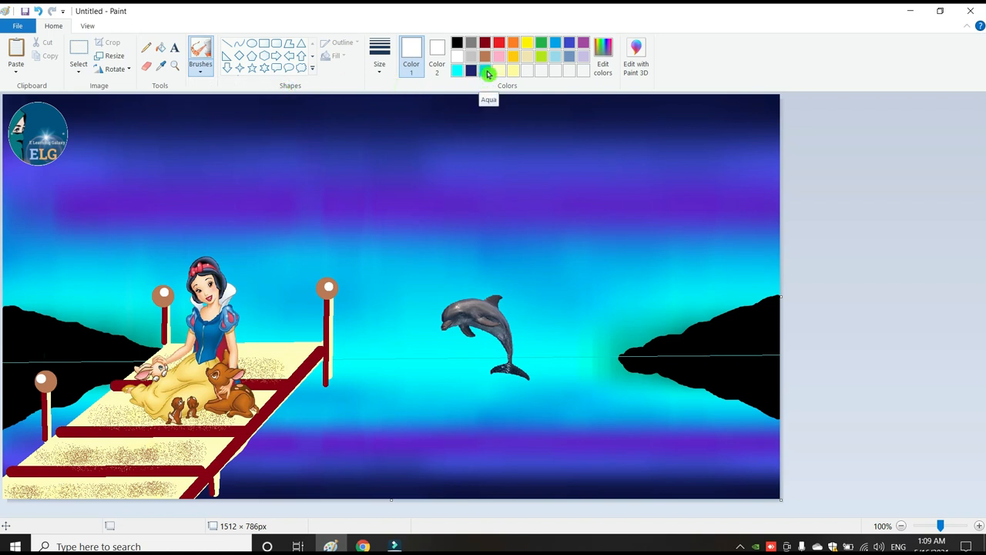
click(487, 73)
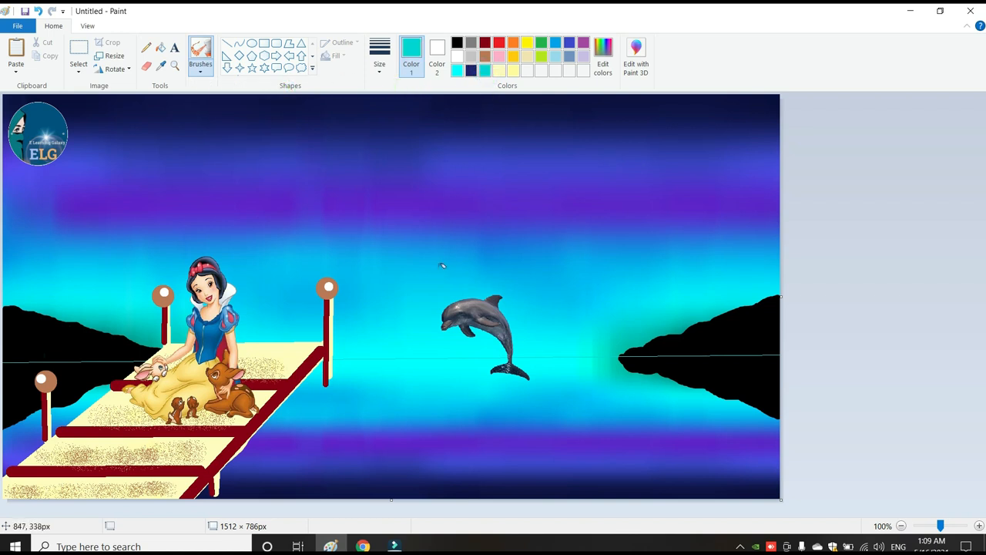
drag(244, 475, 837, 460)
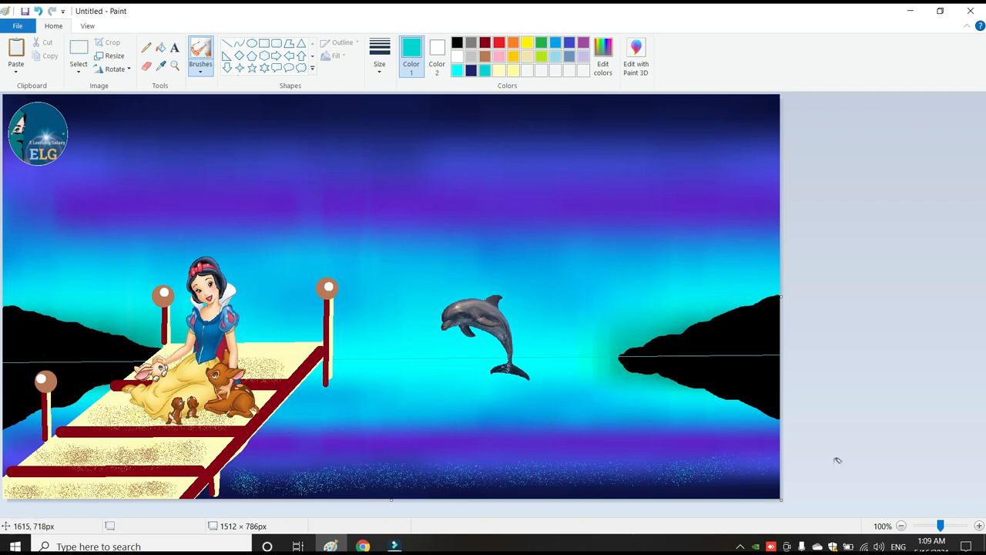
mouse_move(379, 450)
mouse_down()
mouse_move(435, 424)
mouse_move(720, 385)
mouse_up()
mouse_move(90, 379)
mouse_down()
mouse_move(76, 400)
mouse_move(30, 387)
mouse_move(15, 441)
mouse_up()
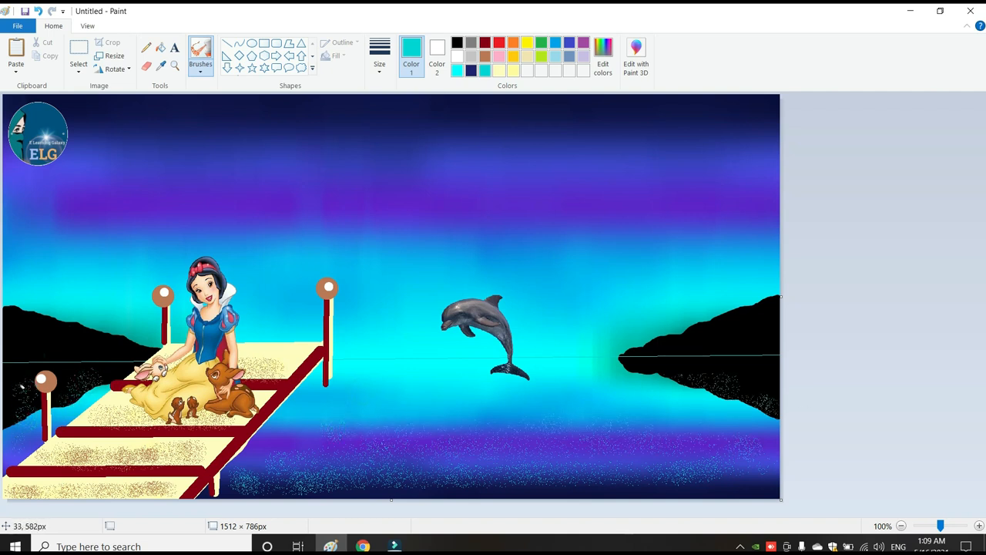
mouse_move(806, 372)
mouse_down()
mouse_move(746, 379)
mouse_move(759, 385)
mouse_move(661, 372)
mouse_move(737, 375)
mouse_move(663, 397)
mouse_up()
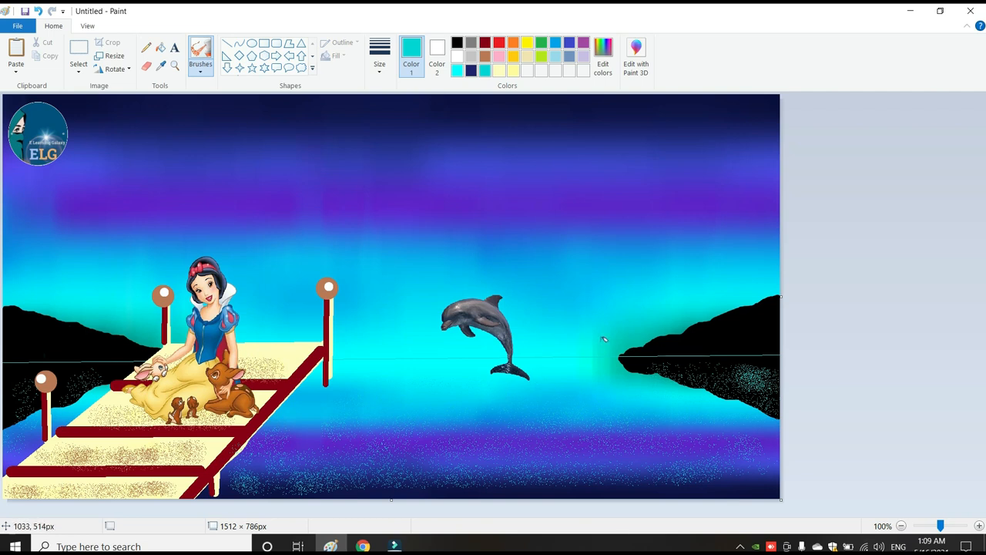
Paint thin white wavy highlights along the upper slopes of both black hills with the round brush at the second-thinnest size.
click(457, 55)
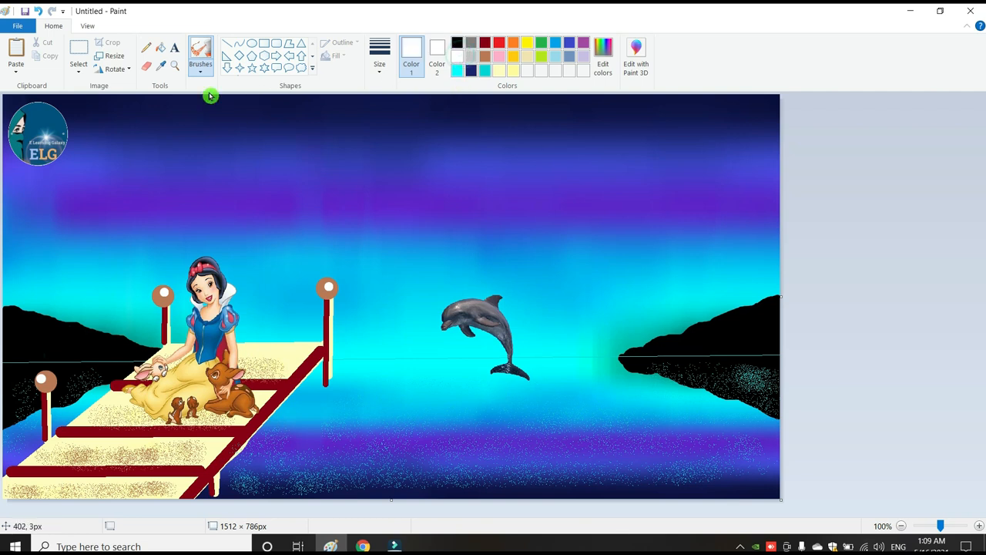
click(205, 77)
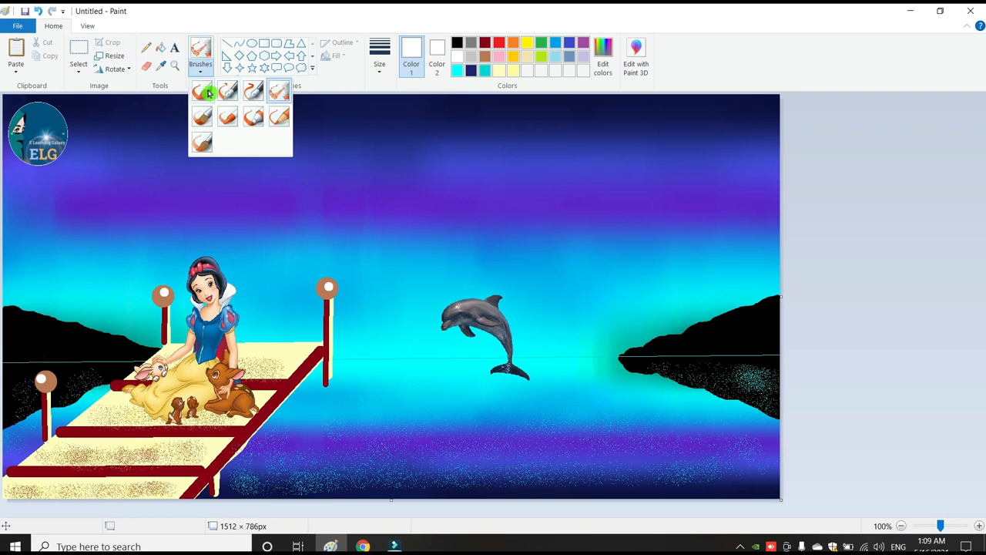
click(207, 91)
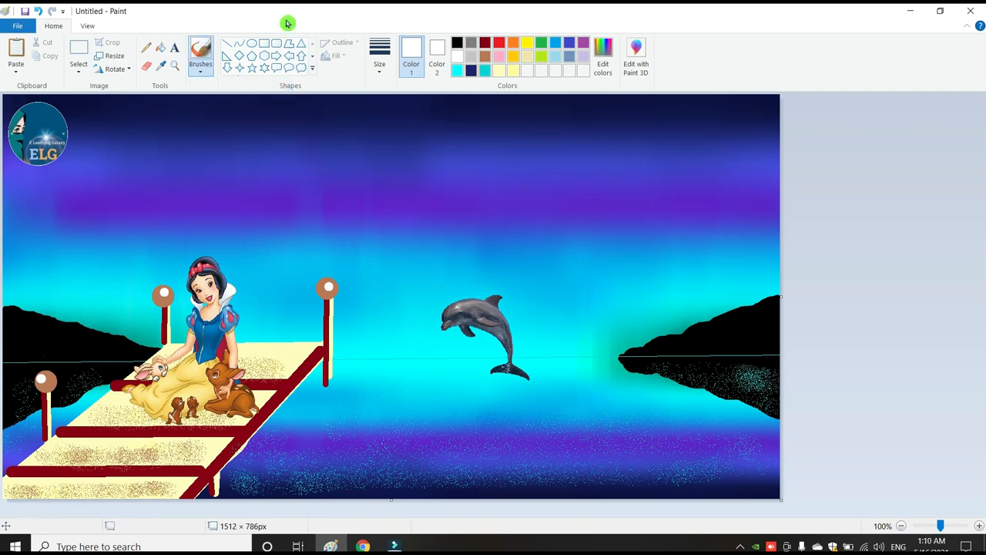
click(378, 71)
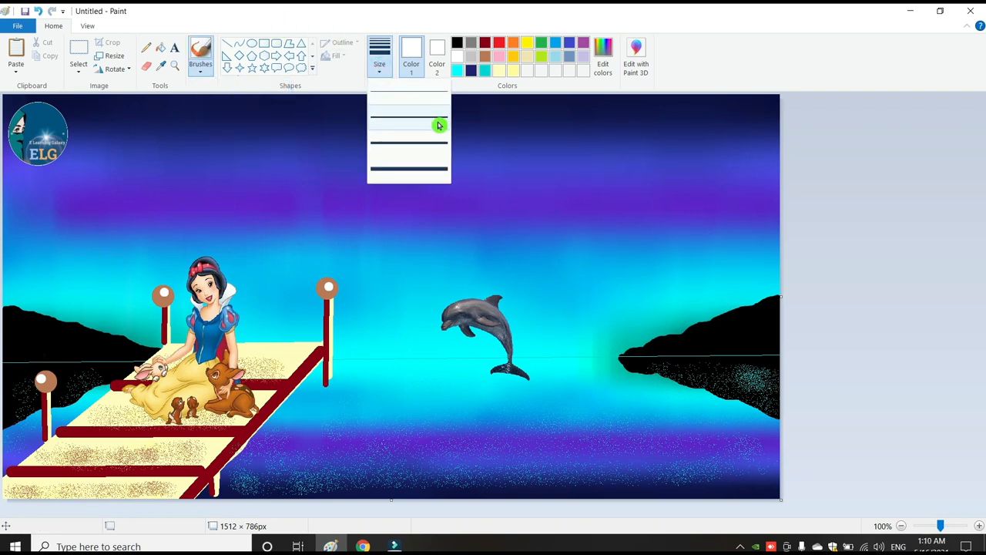
click(439, 124)
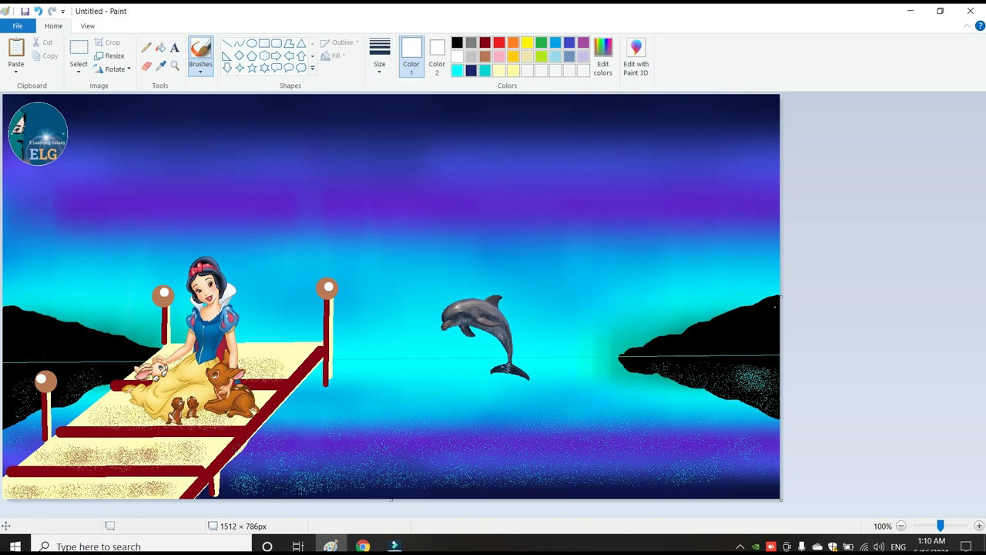
drag(773, 301, 703, 328)
drag(58, 328, 122, 345)
Dot small pale yellow stars across the night sky with the round brush at the second-thickest size.
click(500, 71)
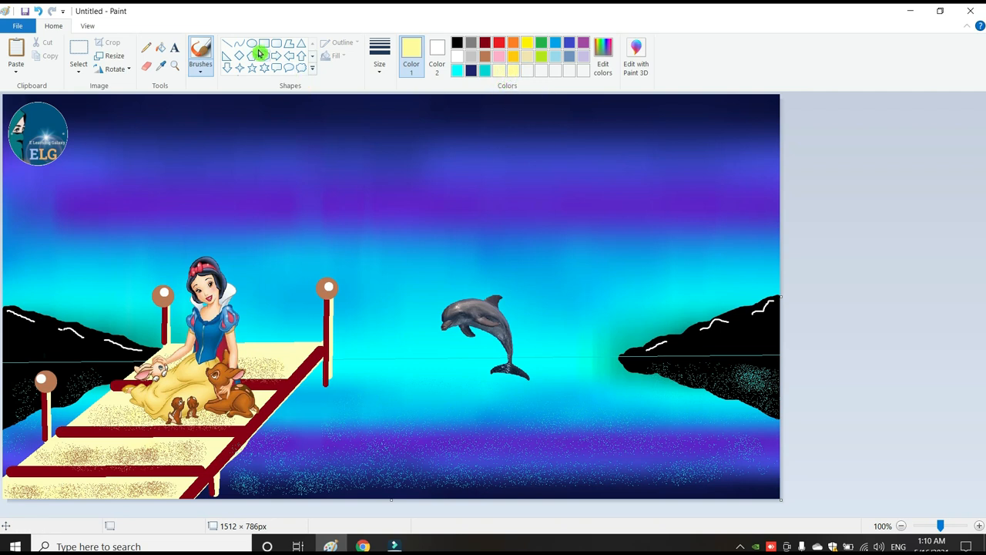
click(370, 71)
click(405, 147)
click(222, 123)
click(324, 153)
click(429, 225)
click(582, 199)
click(647, 124)
click(636, 295)
click(701, 276)
click(596, 316)
click(365, 337)
click(258, 247)
click(97, 218)
click(99, 287)
click(53, 185)
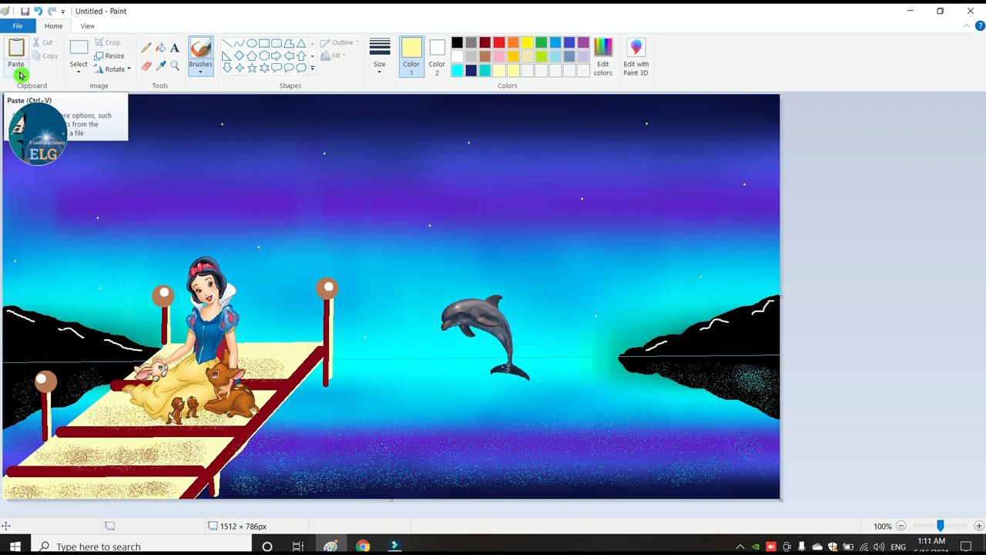
Paste the picture file eid_mubarak-removebg-preview from the Downloads folder onto the canvas.
click(20, 74)
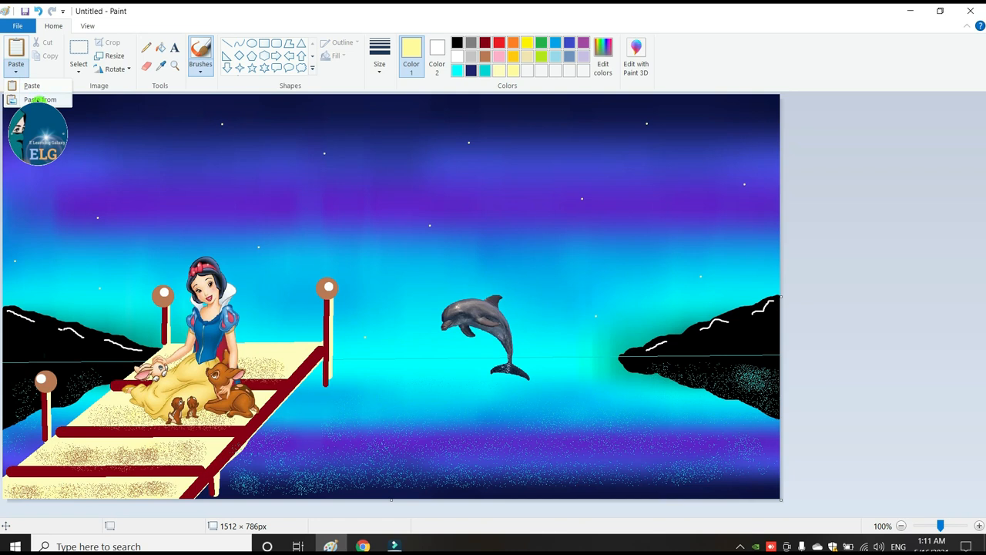
click(40, 100)
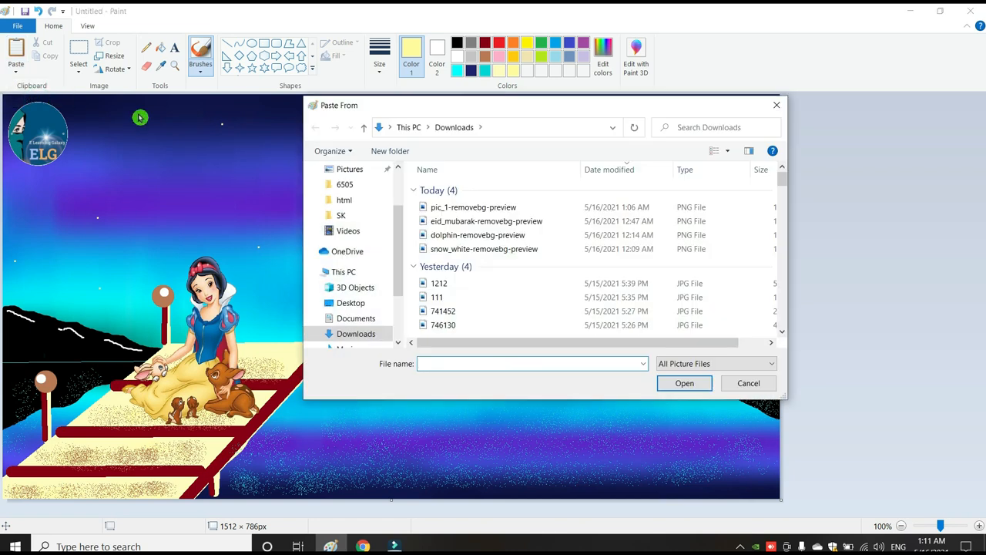
click(490, 222)
click(668, 383)
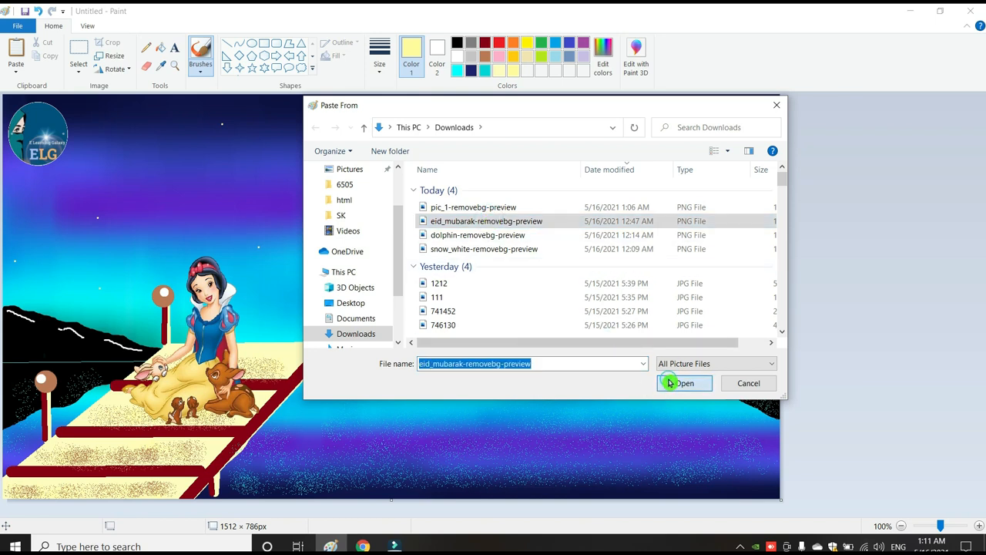
Shrink the pasted Eid Mubarak crescent to roughly two thirds of its size and place it in the upper sky between the dock and the dolphin.
drag(101, 242, 297, 265)
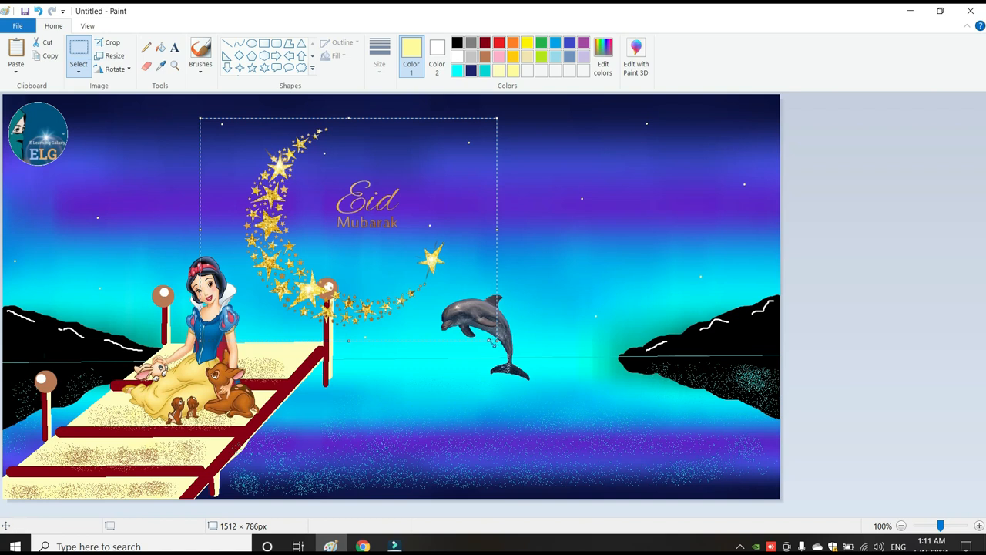
drag(497, 340, 363, 261)
drag(281, 206, 368, 189)
drag(450, 173, 481, 172)
click(308, 231)
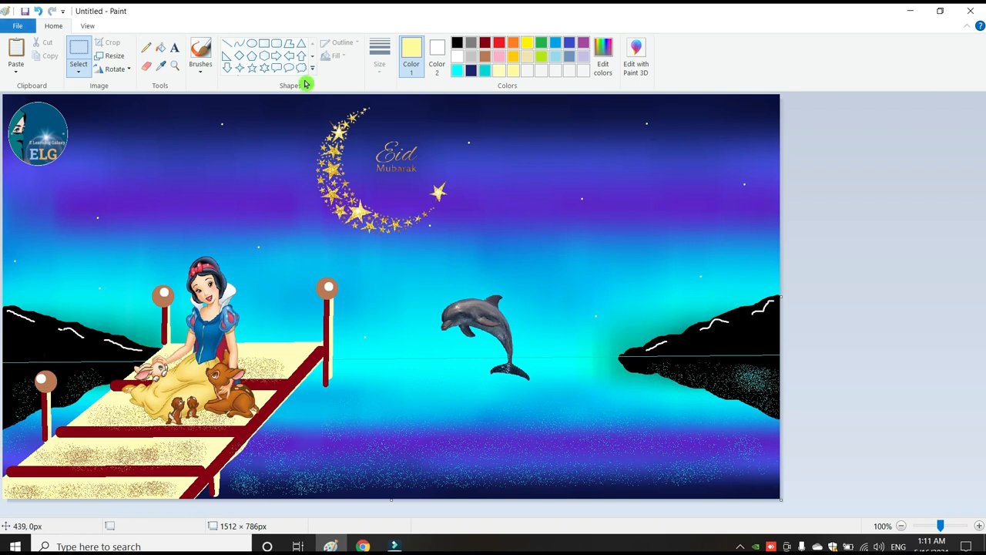
Start a text box on the lower lake water below the far hill's reflection, with bold, italic and underline formatting.
click(173, 54)
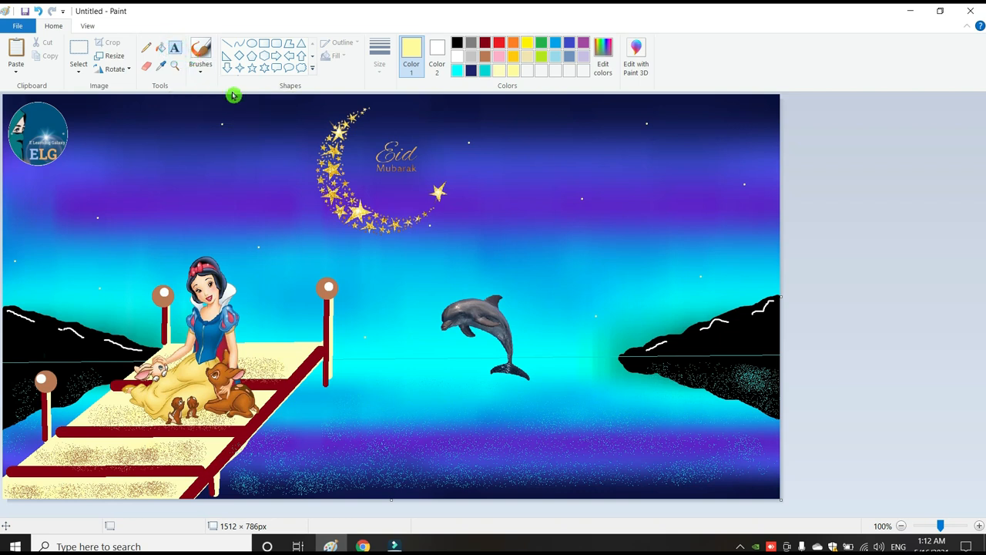
click(631, 451)
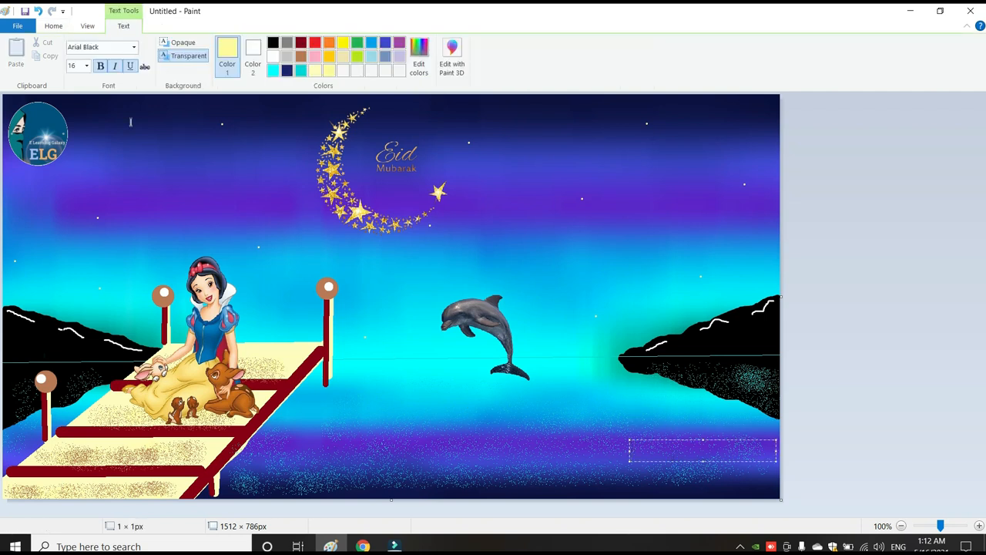
click(101, 66)
click(114, 66)
click(130, 66)
Set the text font to Broadway and the colour to rose pink, and enter the artist's full name in capitals.
click(133, 47)
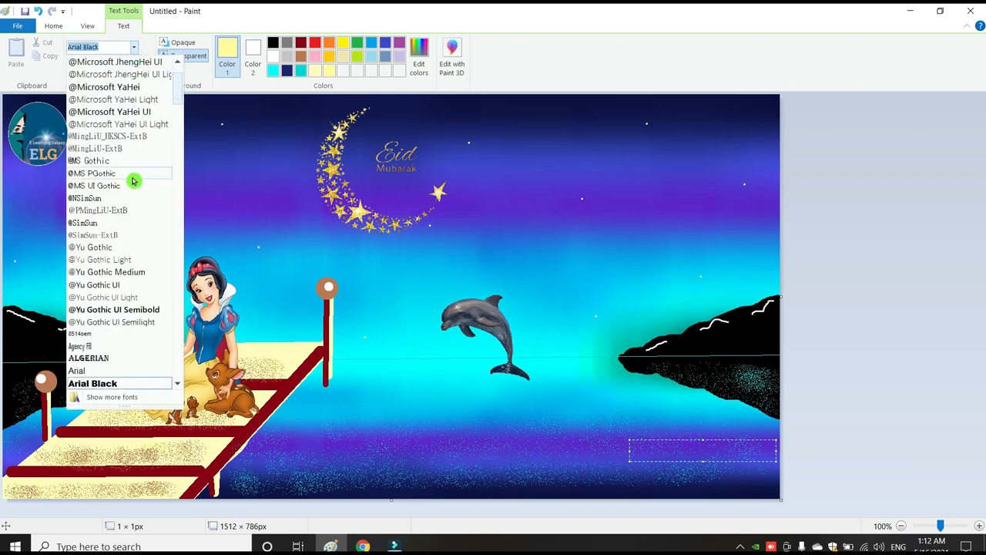
drag(181, 84, 182, 135)
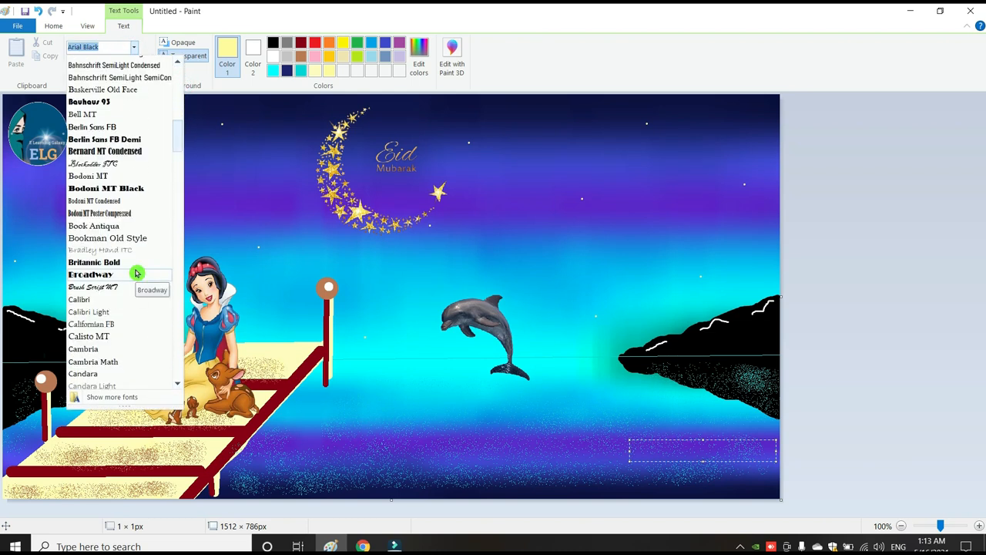
click(135, 276)
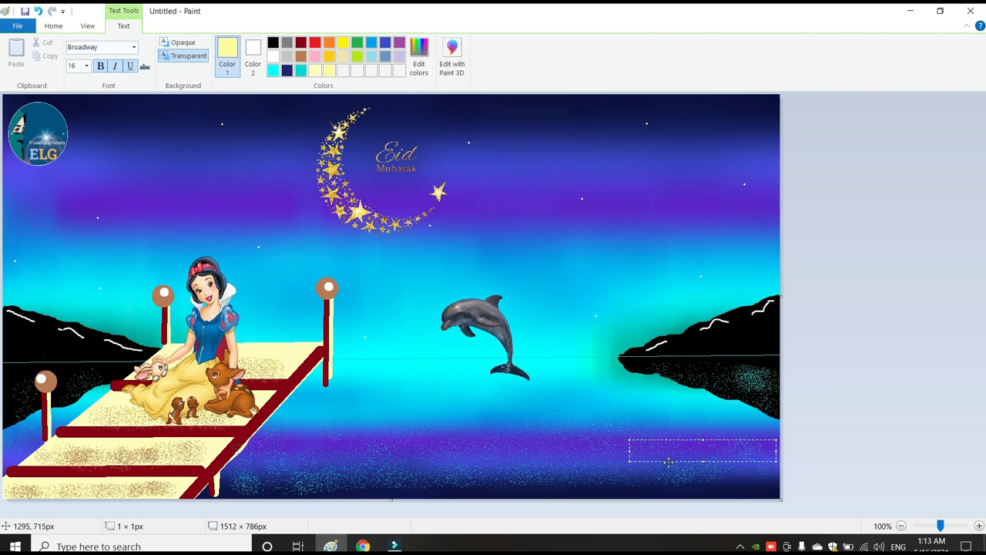
click(314, 57)
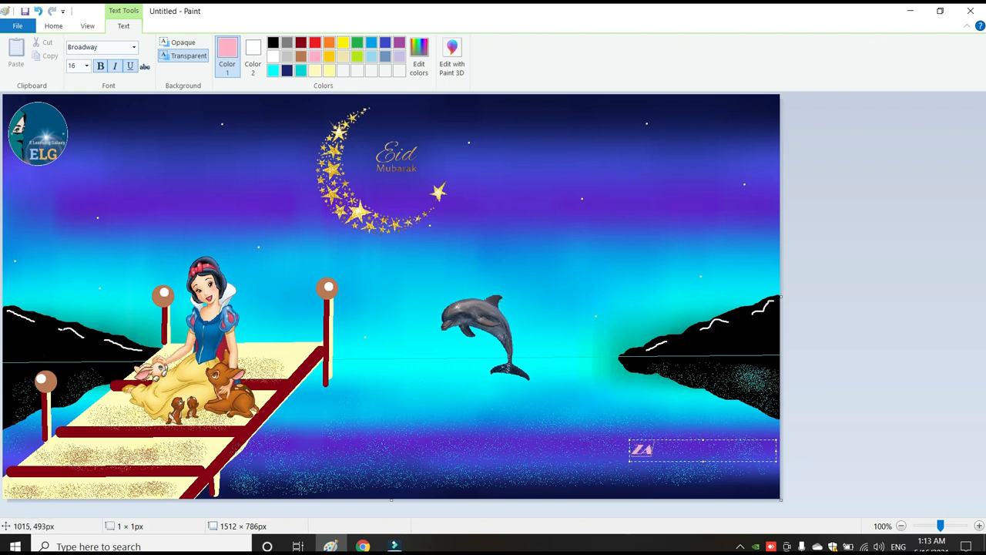
text(HALID)
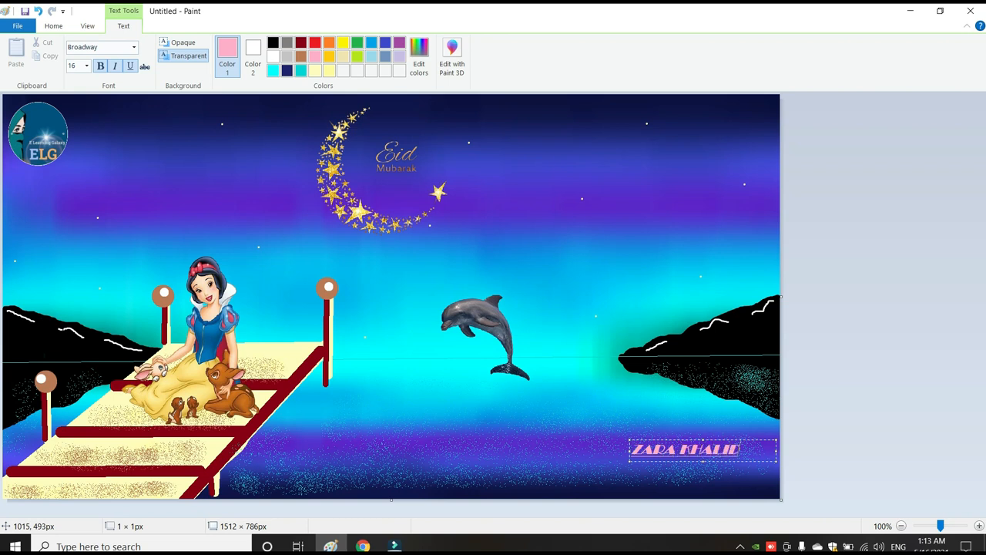